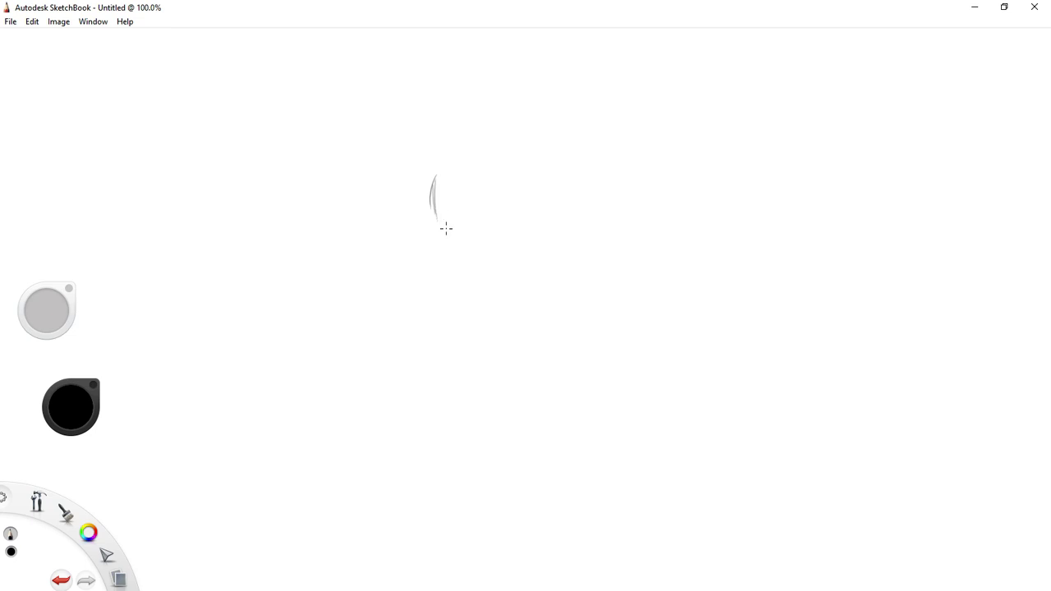
mouse_move(441, 185)
left_mouse_down()
mouse_move(442, 252)
mouse_move(467, 277)
left_mouse_up()
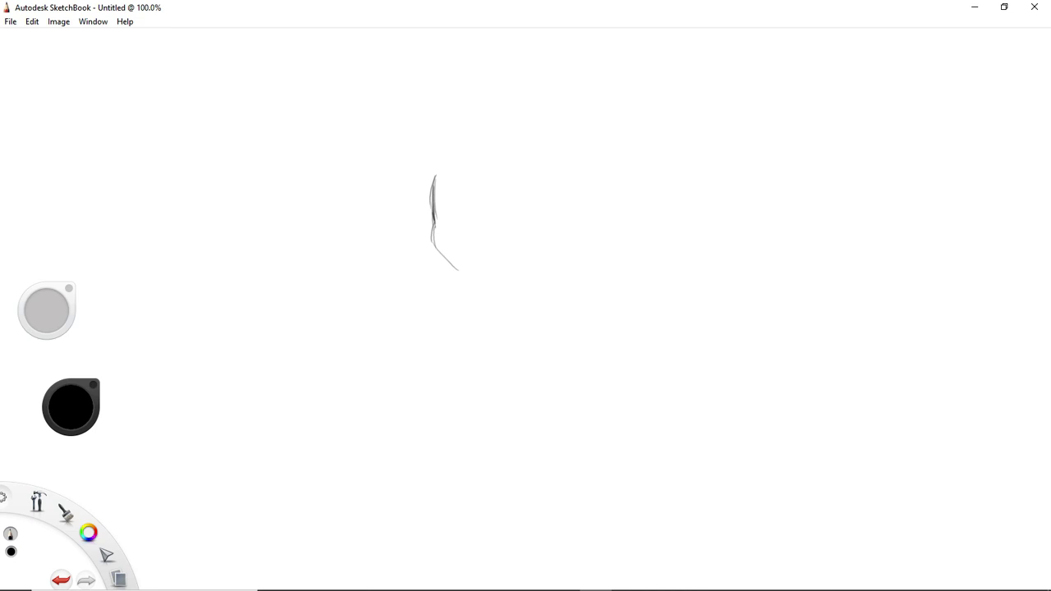
key("e")
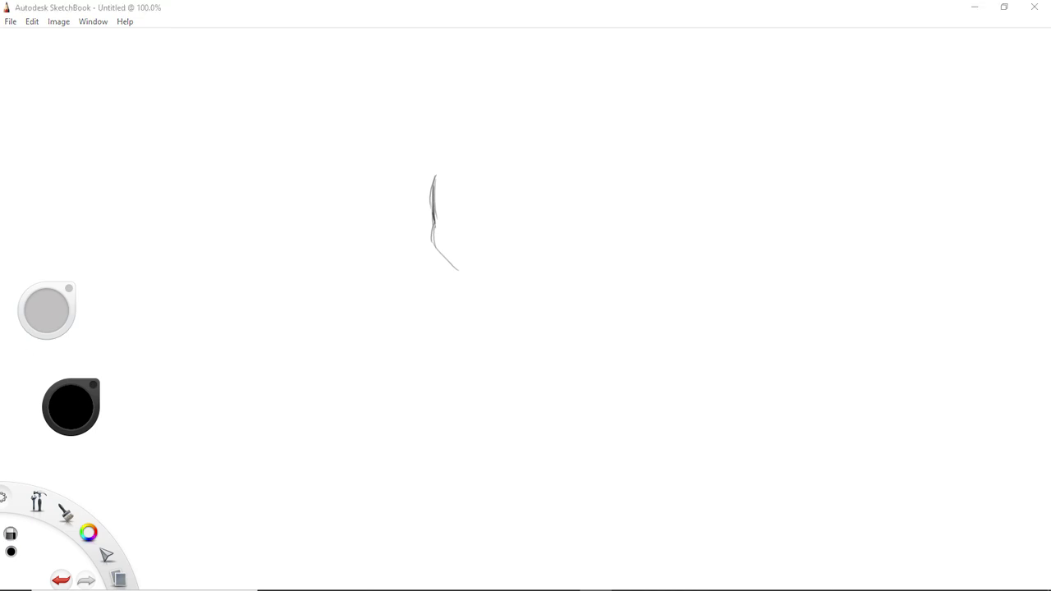
mouse_move(436, 182)
left_mouse_down()
mouse_move(435, 246)
mouse_move(453, 266)
left_mouse_up()
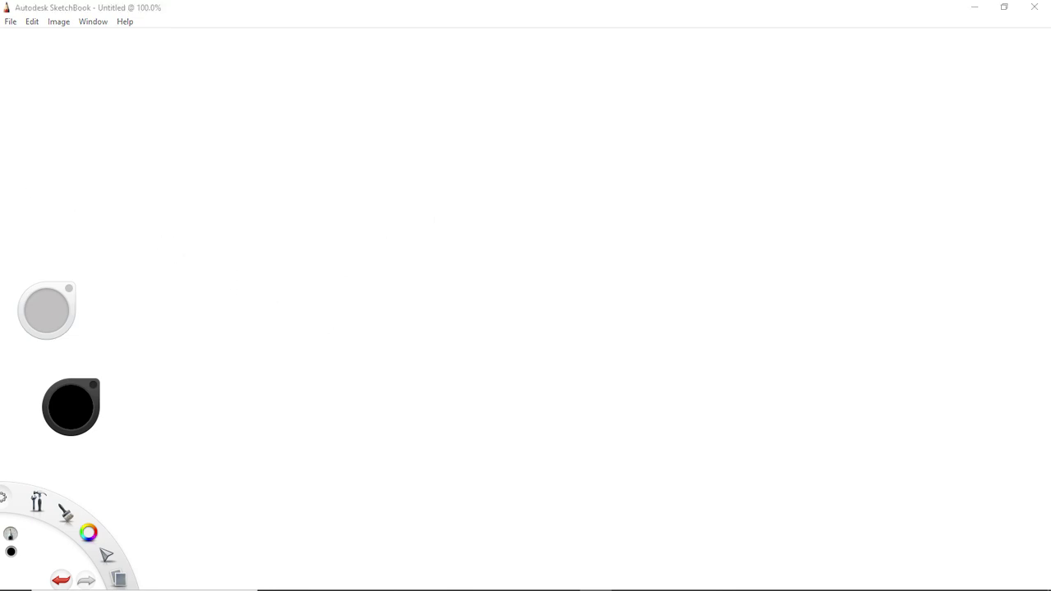
left_click(425, 284)
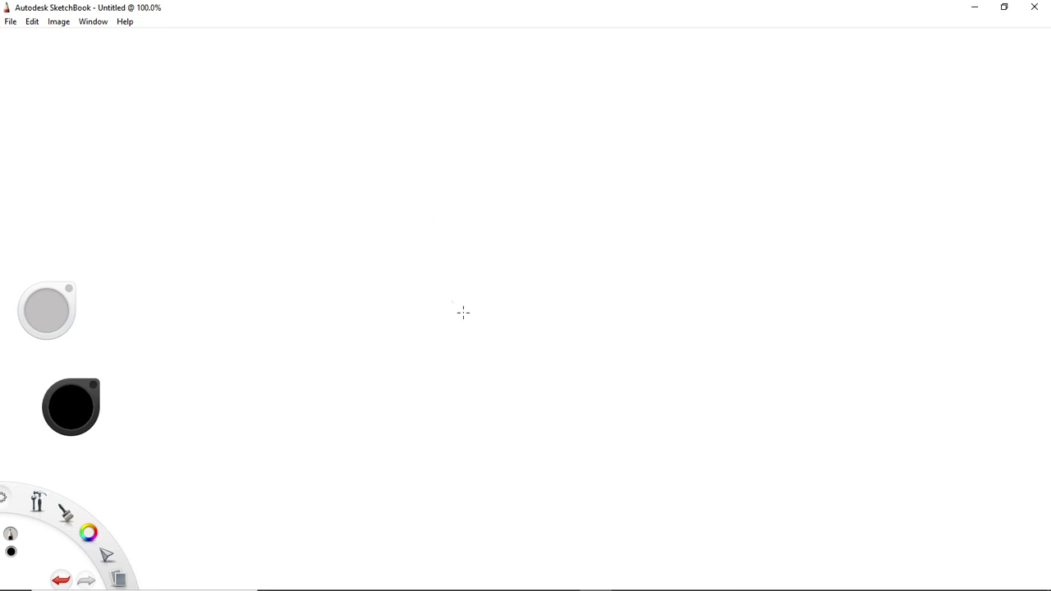
Sketch a rounded oval nose and the pointed left tip of the moustache beside it
mouse_move(444, 268)
left_mouse_down()
mouse_move(485, 266)
mouse_move(496, 284)
mouse_move(487, 297)
mouse_move(457, 286)
mouse_move(492, 296)
mouse_move(465, 291)
left_mouse_up()
left_click_drag(417, 262, 452, 281)
left_click_drag(418, 261, 420, 278)
left_click_drag(436, 294, 471, 312)
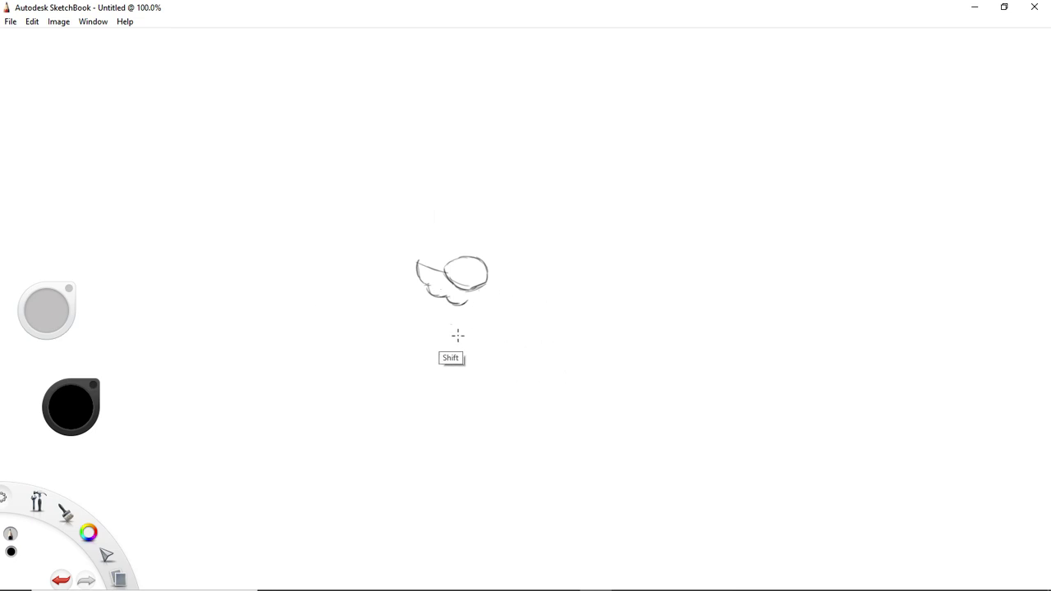
key("ctrl+z")
key("ctrl+z")
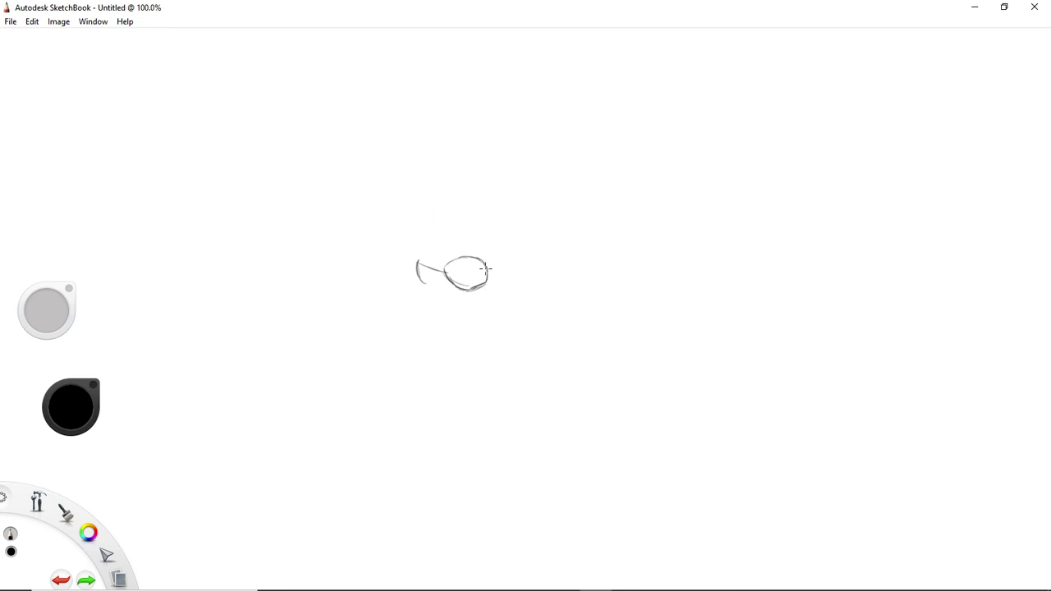
left_click_drag(421, 285, 449, 288)
key("ctrl+z")
Draw the moustache's scalloped lower edge with dark strokes beneath the nose and around its right side
mouse_move(474, 307)
left_mouse_down()
mouse_move(449, 291)
mouse_move(448, 299)
left_mouse_up()
left_click_drag(490, 263, 499, 291)
left_click_drag(492, 304, 471, 307)
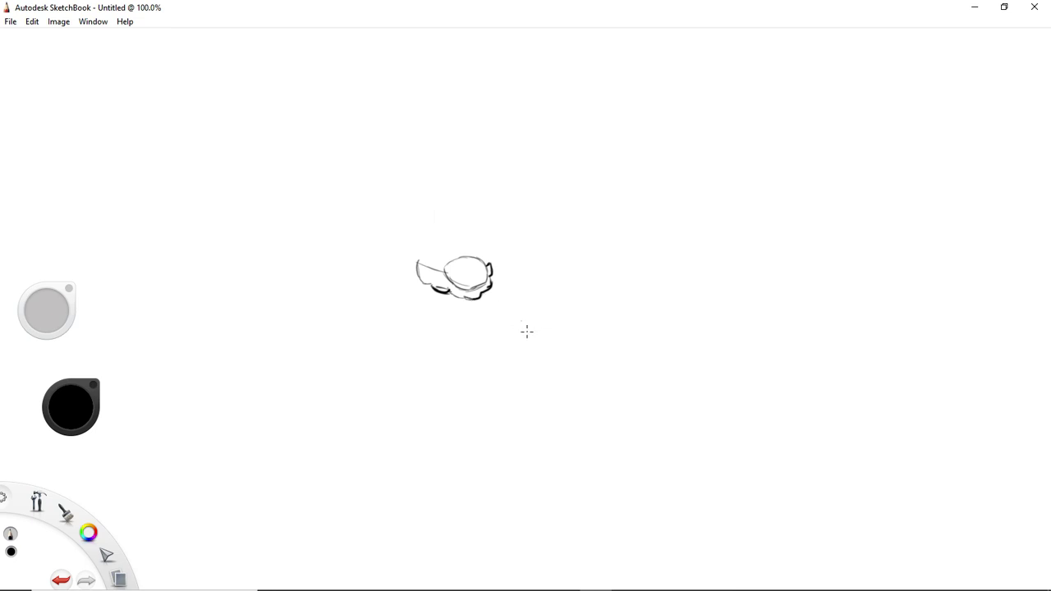
mouse_move(435, 298)
left_mouse_down()
mouse_move(448, 303)
mouse_move(428, 297)
mouse_move(432, 318)
mouse_move(453, 321)
left_mouse_up()
left_click_drag(444, 329, 453, 317)
key("ctrl+z")
key("ctrl+z")
key("ctrl+z")
key("ctrl+z")
key("ctrl+z")
key("ctrl+z")
key("ctrl+z")
key("ctrl+z")
key("ctrl+z")
key("ctrl+z")
Sketch the small open mouth below the moustache, clean up its edge, and add the inner line and lower lip
left_click_drag(439, 299, 458, 308)
mouse_move(457, 302)
left_mouse_down()
mouse_move(468, 332)
mouse_move(470, 314)
mouse_move(440, 312)
left_mouse_up()
left_click(10, 533)
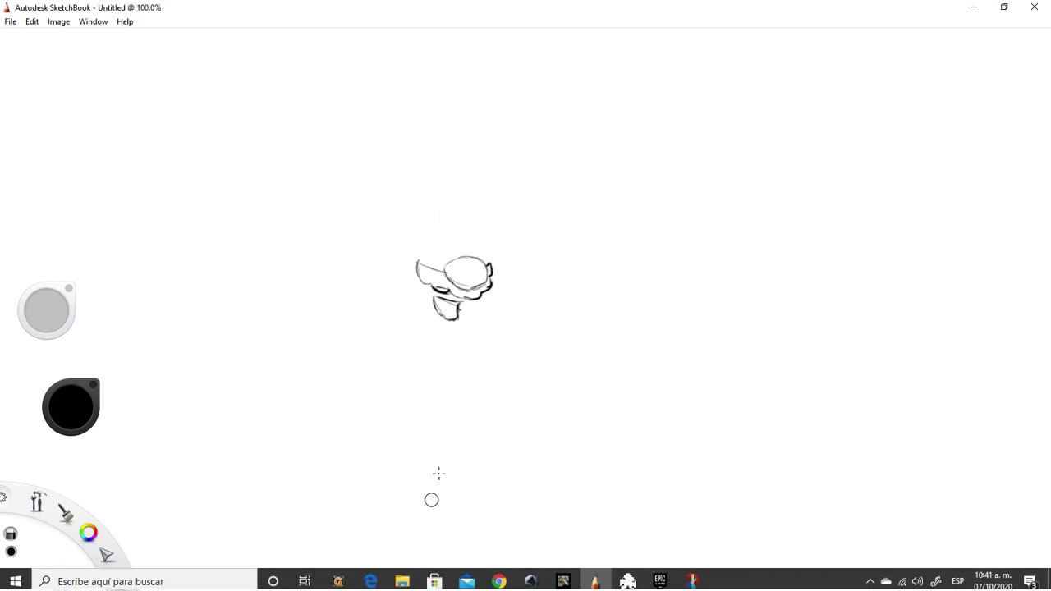
left_click_drag(459, 319, 449, 312)
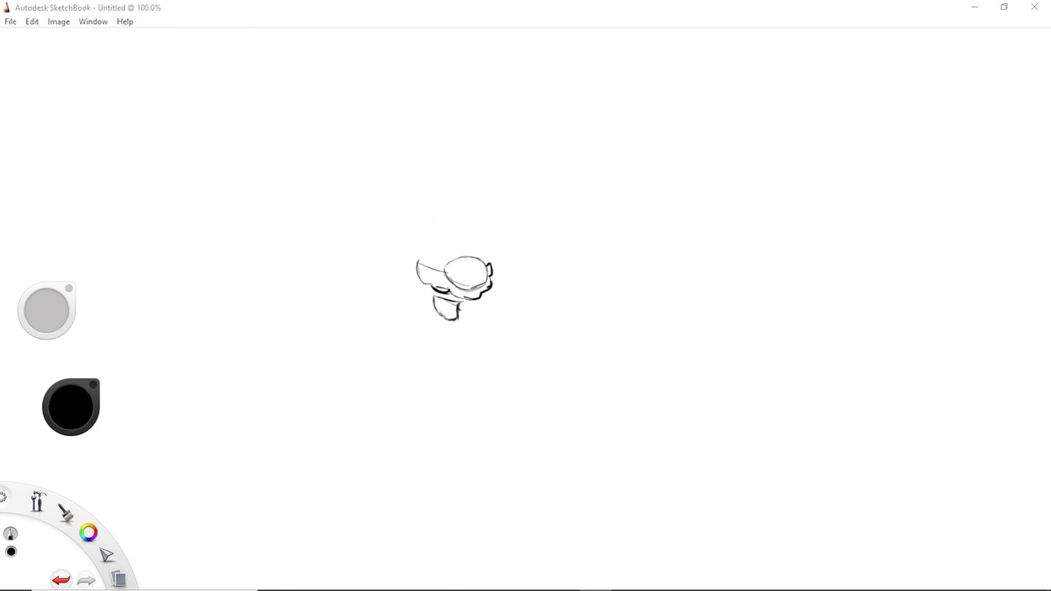
left_click(392, 313)
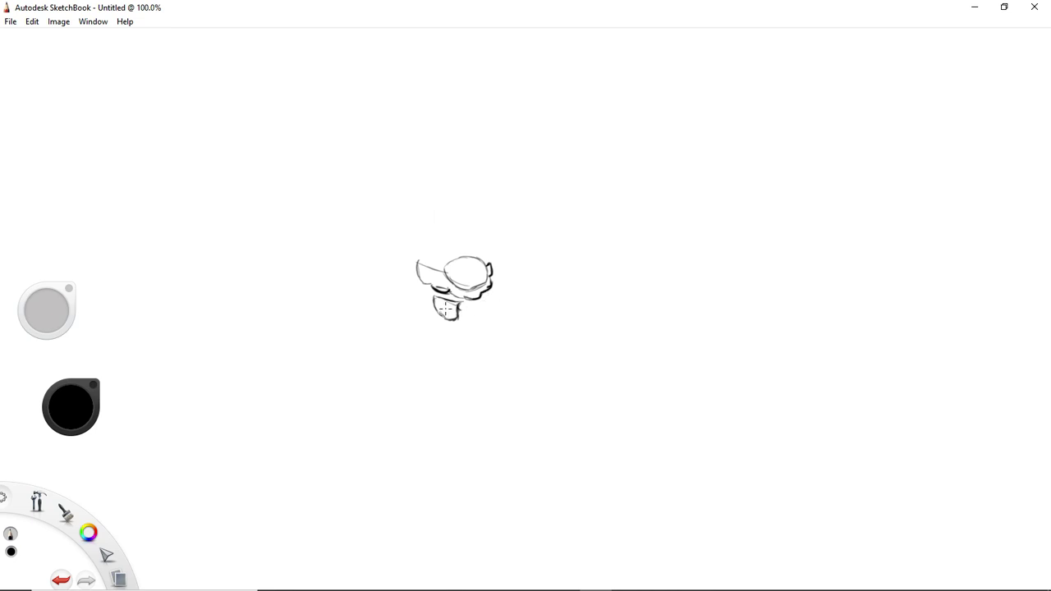
mouse_move(436, 299)
left_mouse_down()
mouse_move(460, 310)
mouse_move(446, 320)
mouse_move(455, 314)
left_mouse_up()
left_click_drag(436, 319, 459, 326)
Sketch the face's left contour with loose strokes from the temple around the cheek to the chin
left_click_drag(393, 243, 403, 255)
left_click_drag(433, 330, 448, 328)
mouse_move(415, 320)
left_mouse_down()
mouse_move(470, 347)
mouse_move(428, 336)
mouse_move(446, 347)
mouse_move(405, 318)
mouse_move(400, 247)
left_mouse_up()
mouse_move(400, 302)
left_mouse_down()
mouse_move(427, 333)
mouse_move(408, 269)
mouse_move(409, 288)
mouse_move(418, 265)
mouse_move(408, 287)
mouse_move(409, 223)
left_mouse_up()
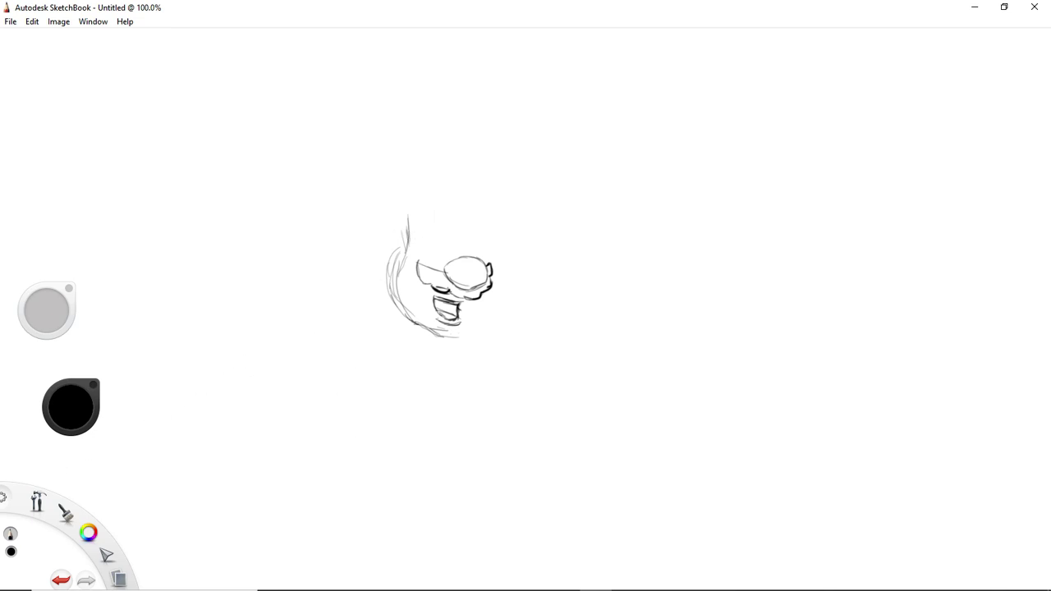
Erase the excess contour strokes on the left side of the face and redraw the cheek and jaw darker
left_click(66, 512)
mouse_move(405, 241)
left_mouse_down()
mouse_move(394, 303)
mouse_move(414, 321)
mouse_move(402, 315)
mouse_move(392, 244)
mouse_move(401, 252)
mouse_move(392, 267)
left_mouse_up()
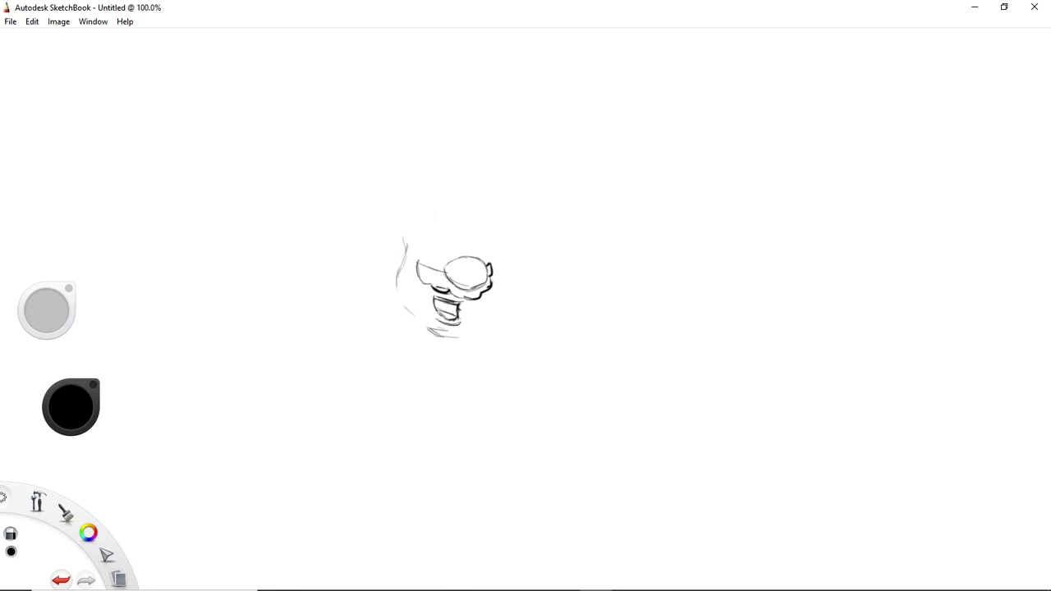
left_click(10, 534)
left_click(409, 300)
mouse_move(405, 283)
left_mouse_down()
mouse_move(421, 328)
mouse_move(434, 334)
left_mouse_up()
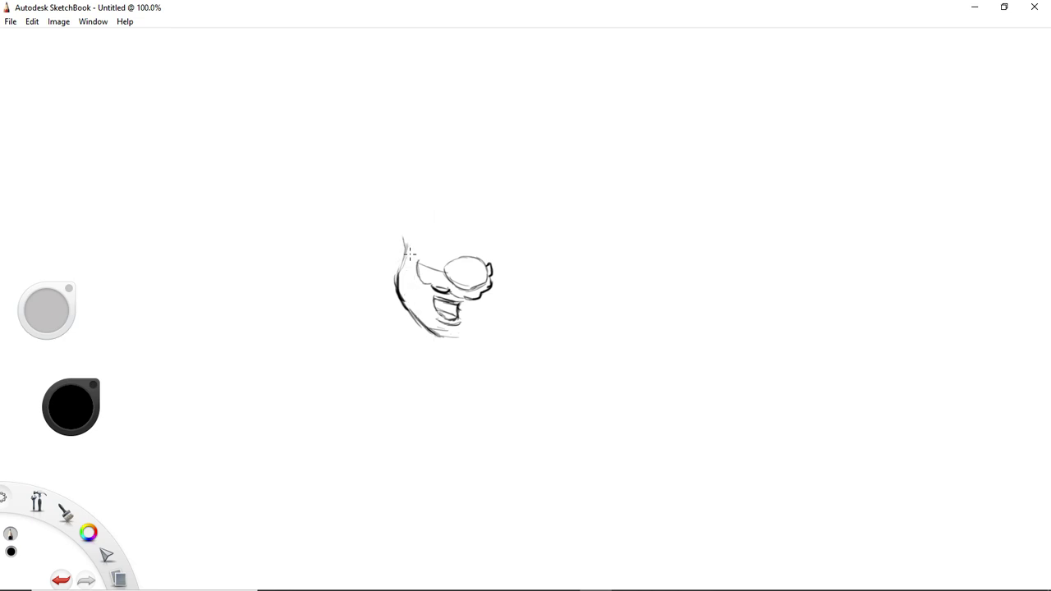
mouse_move(402, 237)
left_mouse_down()
mouse_move(421, 258)
mouse_move(413, 242)
mouse_move(448, 209)
left_mouse_up()
mouse_move(402, 236)
left_mouse_down()
mouse_move(468, 232)
mouse_move(499, 249)
left_mouse_up()
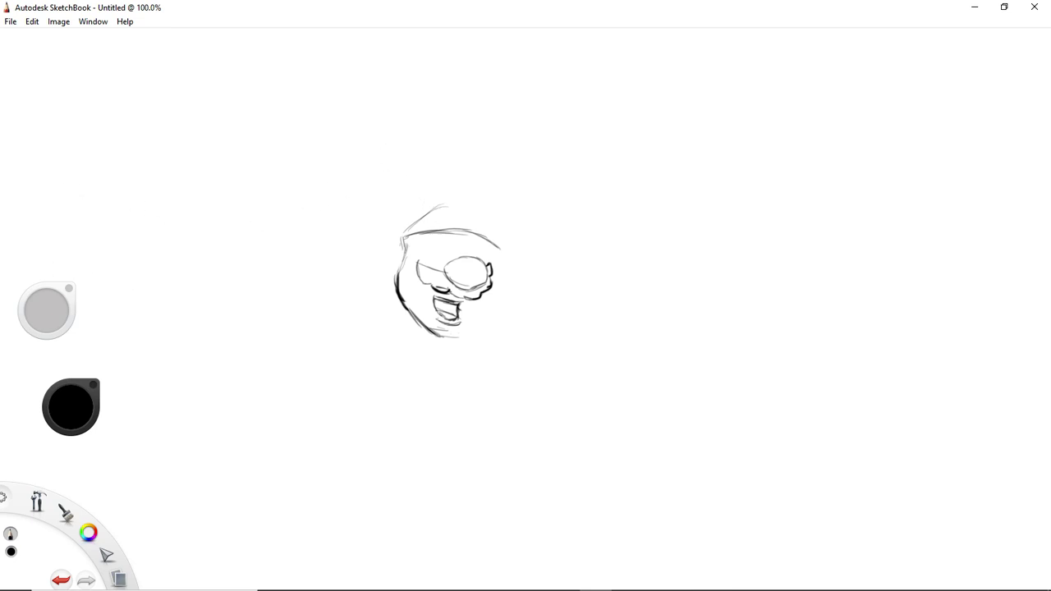
left_click(10, 534)
mouse_move(502, 250)
left_mouse_down()
mouse_move(461, 236)
mouse_move(417, 246)
mouse_move(467, 220)
mouse_move(411, 224)
left_mouse_up()
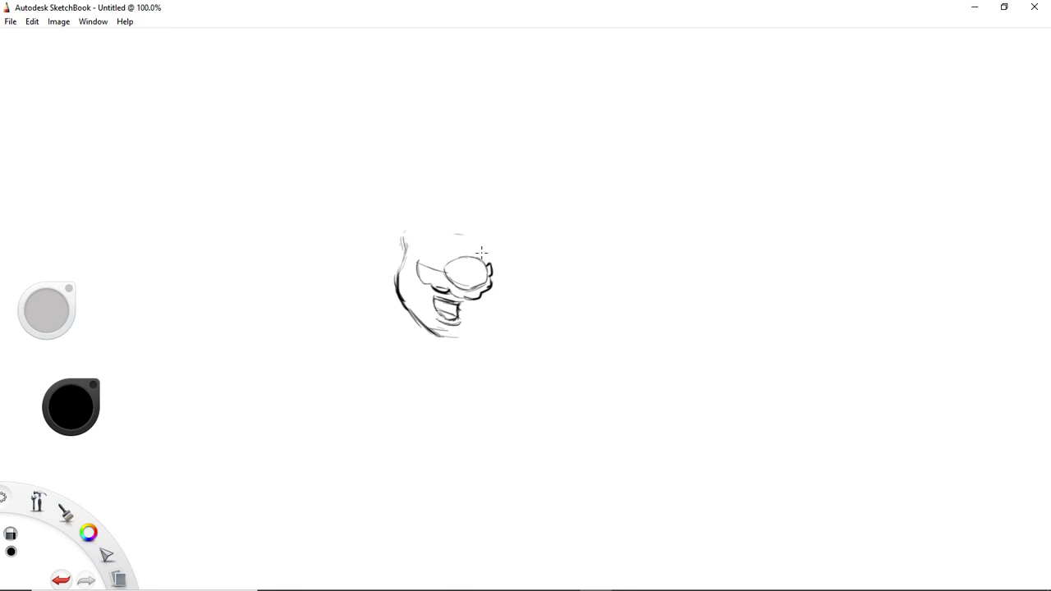
left_click_drag(474, 241, 464, 237)
Draw the left eye as a tall oval above the moustache and erase its excess strokes
key("b")
left_click_drag(385, 246, 397, 255)
mouse_move(420, 236)
left_mouse_down()
mouse_move(437, 261)
mouse_move(426, 256)
mouse_move(425, 226)
mouse_move(445, 273)
mouse_move(424, 261)
mouse_move(444, 254)
left_mouse_up()
left_click_drag(441, 270, 452, 265)
left_click_drag(423, 225, 423, 239)
left_click_drag(443, 227, 445, 248)
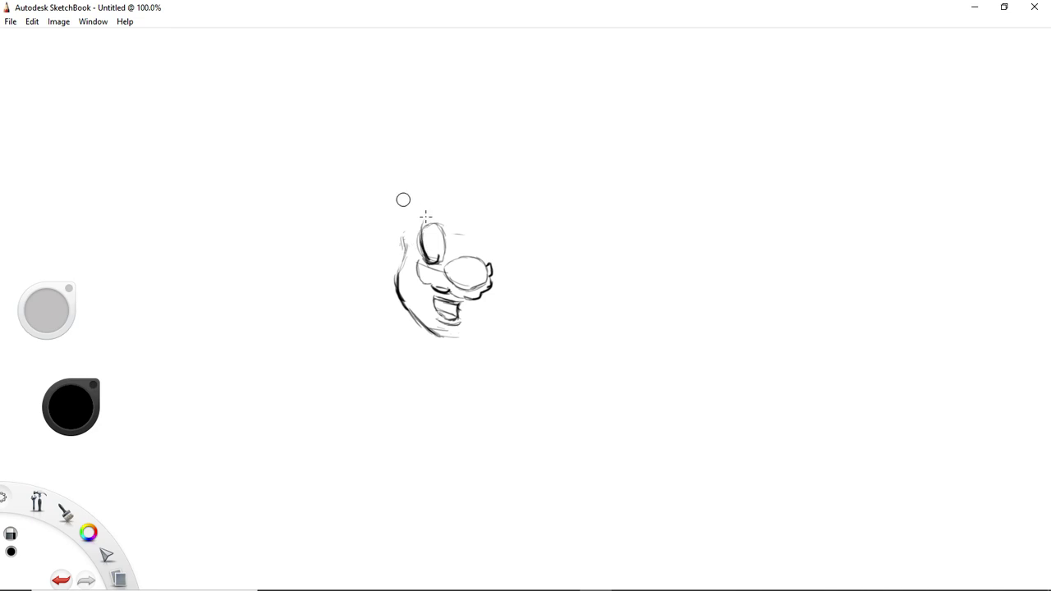
mouse_move(439, 233)
left_mouse_down()
mouse_move(430, 263)
mouse_move(418, 255)
mouse_move(449, 273)
left_mouse_up()
Lasso the left eye and move it slightly down toward the moustache
left_click(692, 578)
key("m")
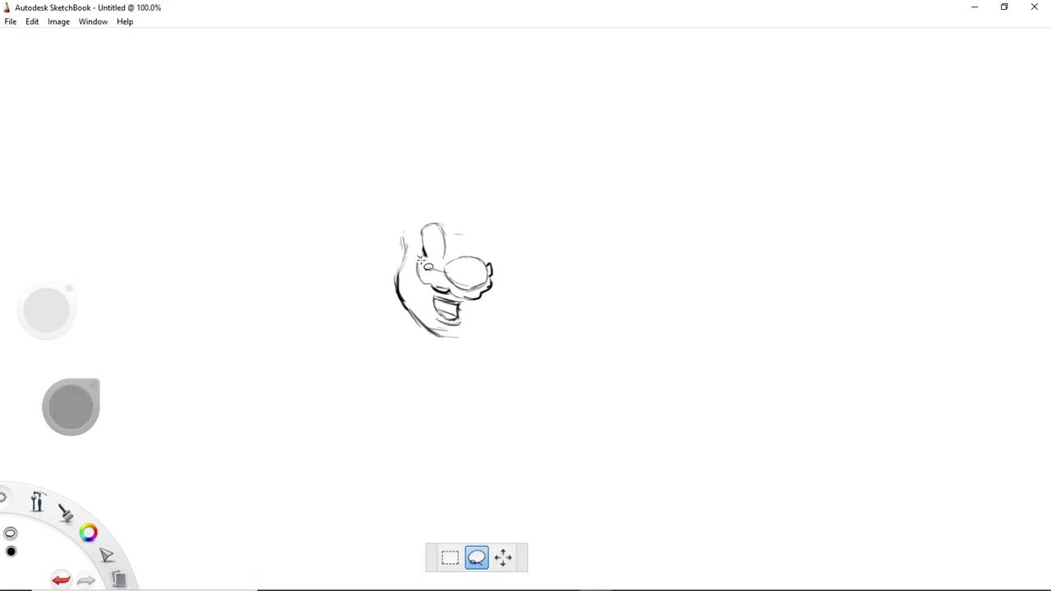
mouse_move(427, 266)
left_mouse_down()
mouse_move(453, 244)
mouse_move(435, 210)
mouse_move(427, 266)
mouse_move(423, 212)
left_mouse_up()
key("v")
left_click(518, 286)
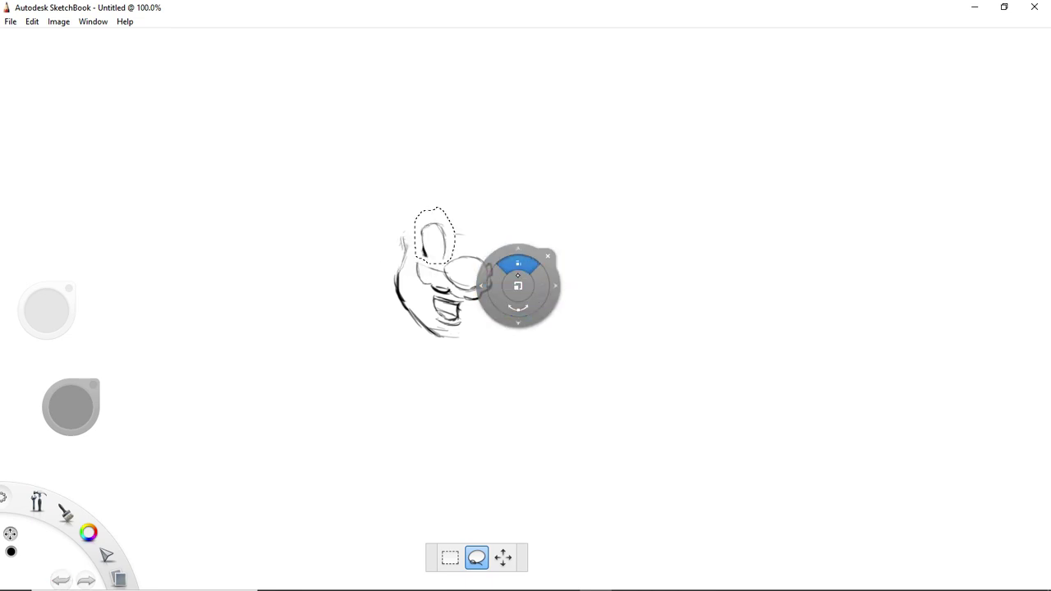
mouse_move(517, 261)
left_mouse_down()
mouse_move(542, 296)
mouse_move(54, 252)
left_mouse_up()
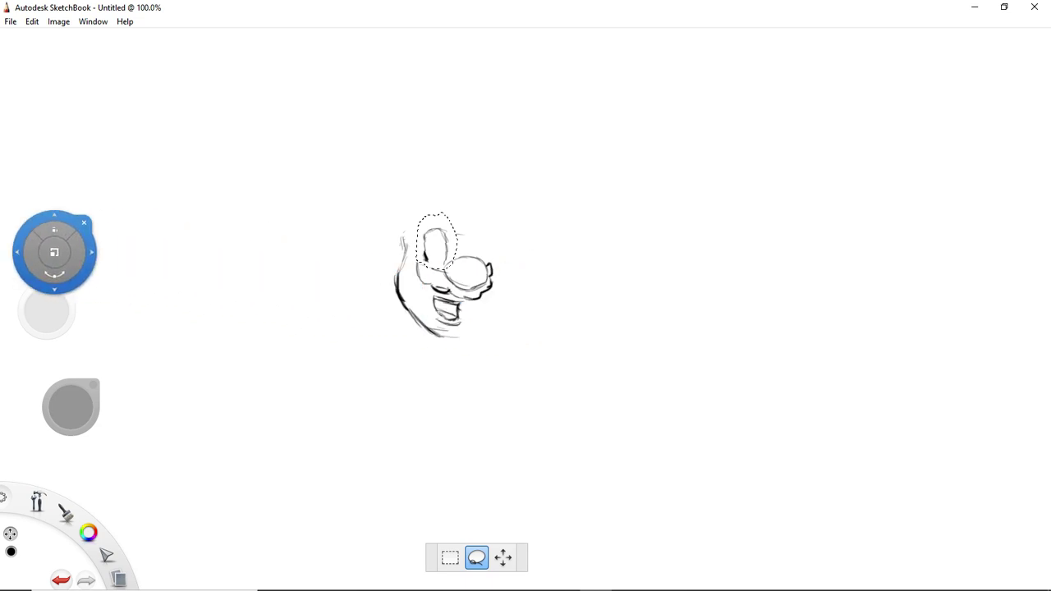
left_click(84, 223)
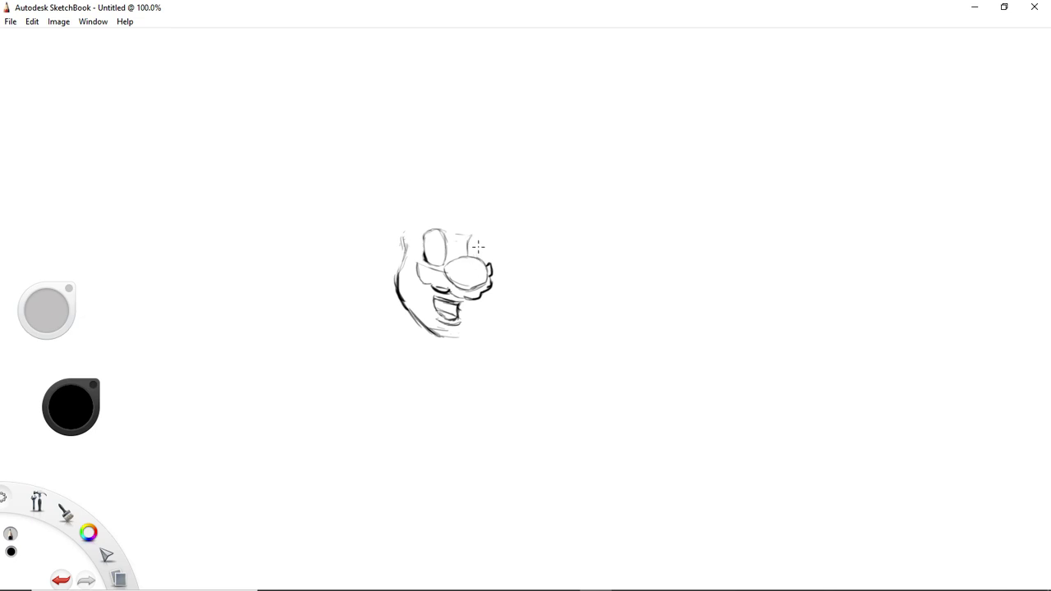
Sketch the narrow right eye above the nose and close the face outline along the chin and right jaw
mouse_move(471, 237)
left_mouse_down()
mouse_move(486, 255)
mouse_move(484, 238)
mouse_move(497, 265)
left_mouse_up()
left_click_drag(435, 336, 451, 336)
mouse_move(491, 285)
left_mouse_down()
mouse_move(478, 342)
mouse_move(504, 316)
mouse_move(477, 336)
left_mouse_up()
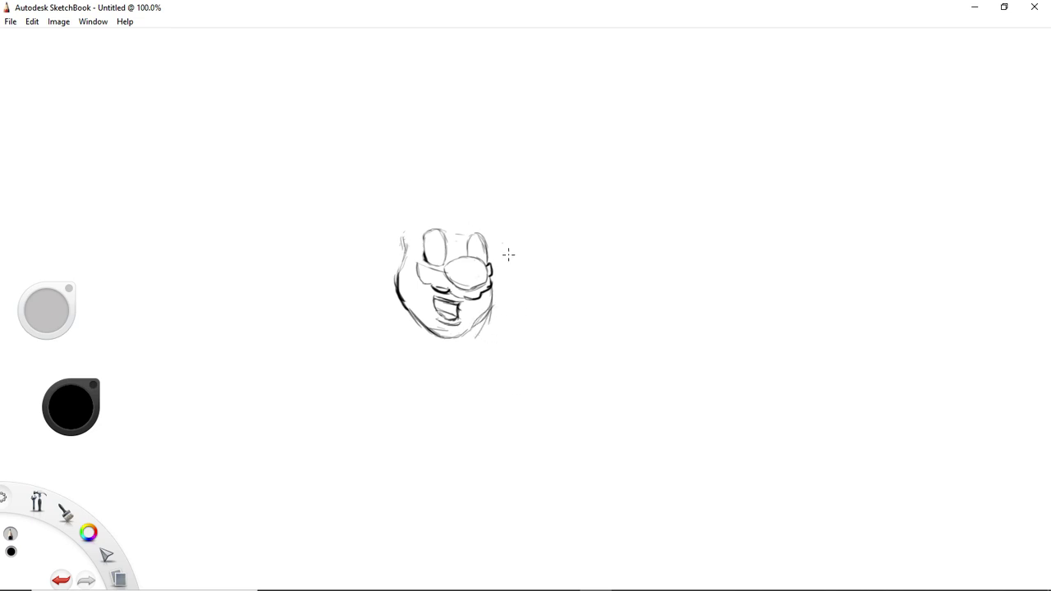
left_click_drag(481, 311, 474, 329)
Erase the stray strokes outside the right side of the jaw
left_click_drag(65, 513, 74, 460)
mouse_move(480, 334)
left_mouse_down()
mouse_move(497, 312)
mouse_move(490, 323)
left_mouse_up()
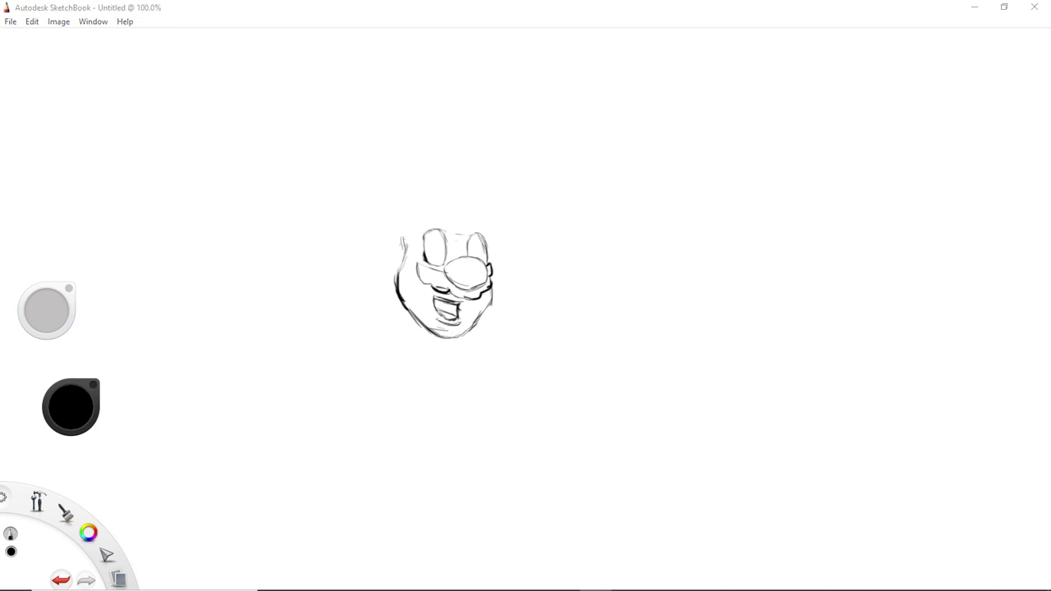
left_click(422, 265)
Draw the curved forehead line, the right side of the face, and the rounded cap outline above them
mouse_move(419, 228)
left_mouse_down()
mouse_move(457, 230)
mouse_move(413, 245)
mouse_move(444, 228)
mouse_move(486, 239)
left_mouse_up()
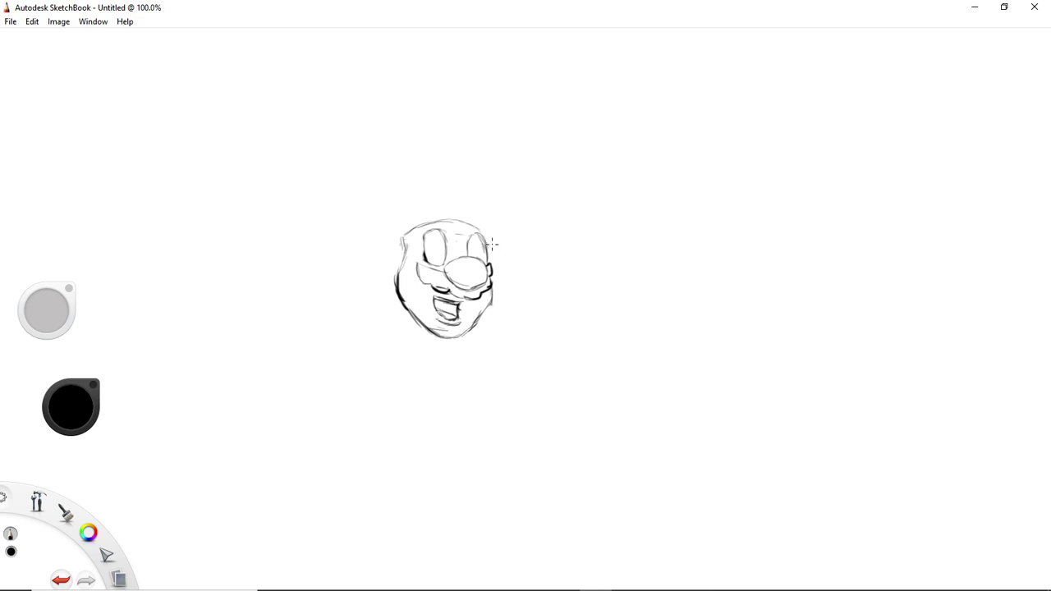
mouse_move(477, 230)
left_mouse_down()
mouse_move(488, 239)
mouse_move(493, 297)
left_mouse_up()
mouse_move(493, 236)
left_mouse_down()
mouse_move(499, 218)
mouse_move(476, 201)
mouse_move(498, 219)
left_mouse_up()
mouse_move(412, 244)
left_mouse_down()
mouse_move(403, 230)
mouse_move(414, 220)
mouse_move(468, 200)
mouse_move(489, 213)
left_mouse_up()
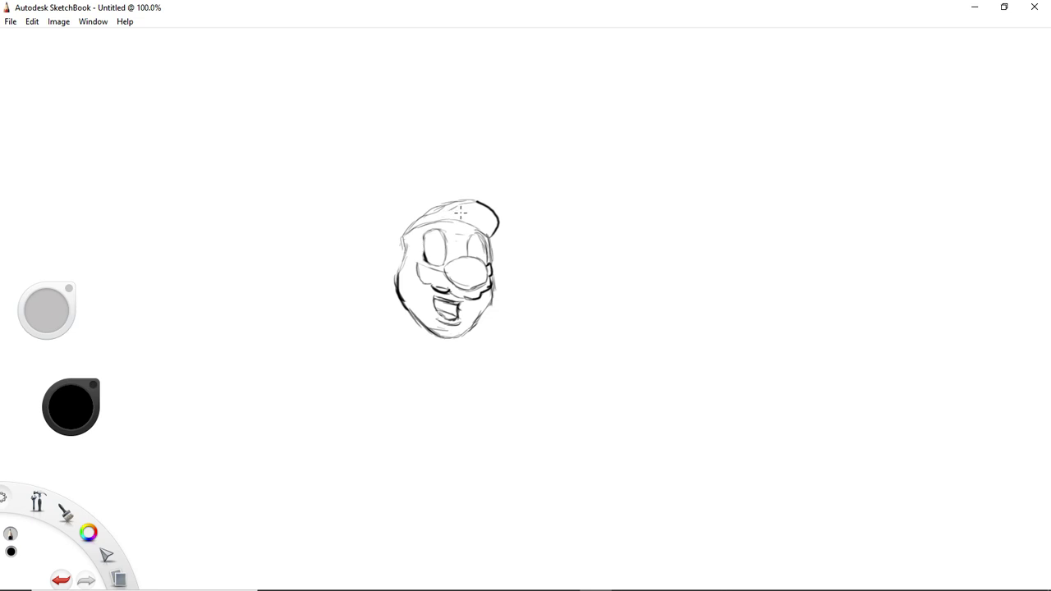
Thicken the cap's top and left edge with repeated dark strokes
left_click_drag(476, 201, 407, 231)
mouse_move(446, 201)
left_mouse_down()
mouse_move(427, 203)
mouse_move(407, 229)
left_mouse_up()
mouse_move(429, 227)
left_mouse_down()
mouse_move(420, 234)
mouse_move(417, 217)
mouse_move(440, 203)
left_mouse_up()
mouse_move(452, 210)
left_mouse_down()
mouse_move(435, 214)
mouse_move(433, 203)
left_mouse_up()
mouse_move(448, 210)
left_mouse_down()
mouse_move(434, 217)
mouse_move(435, 203)
left_mouse_up()
mouse_move(458, 212)
left_mouse_down()
mouse_move(440, 231)
mouse_move(404, 229)
left_mouse_up()
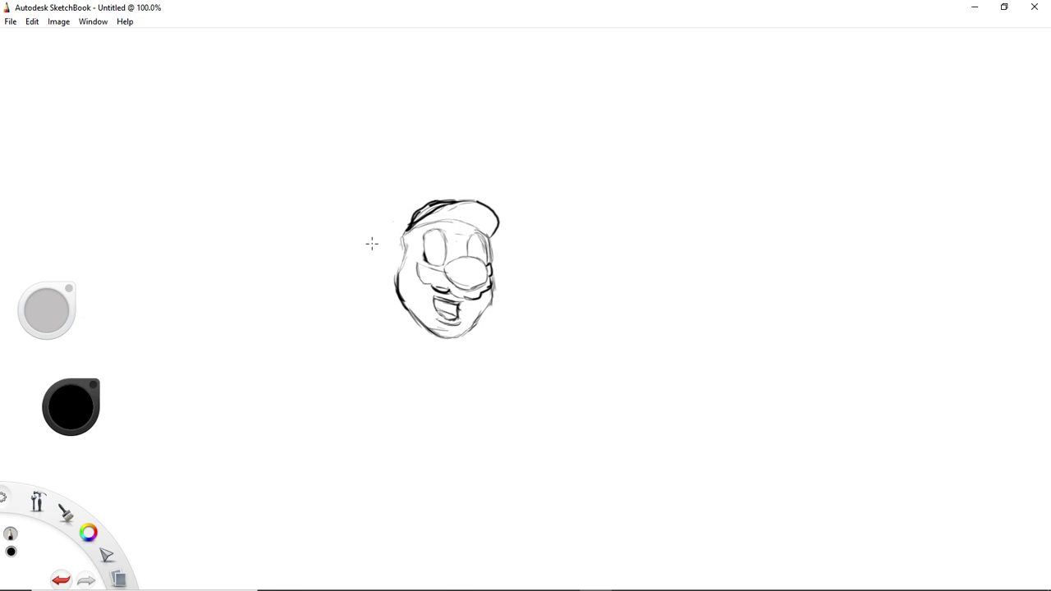
Erase the rough strokes inside the cap and redraw its dark left edge
key("e")
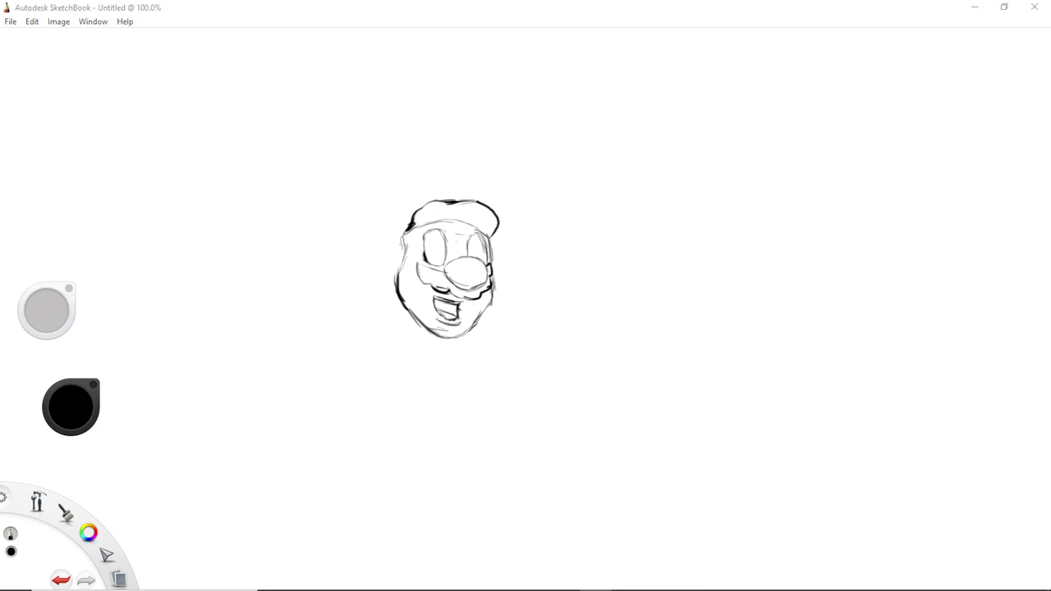
left_click(449, 290)
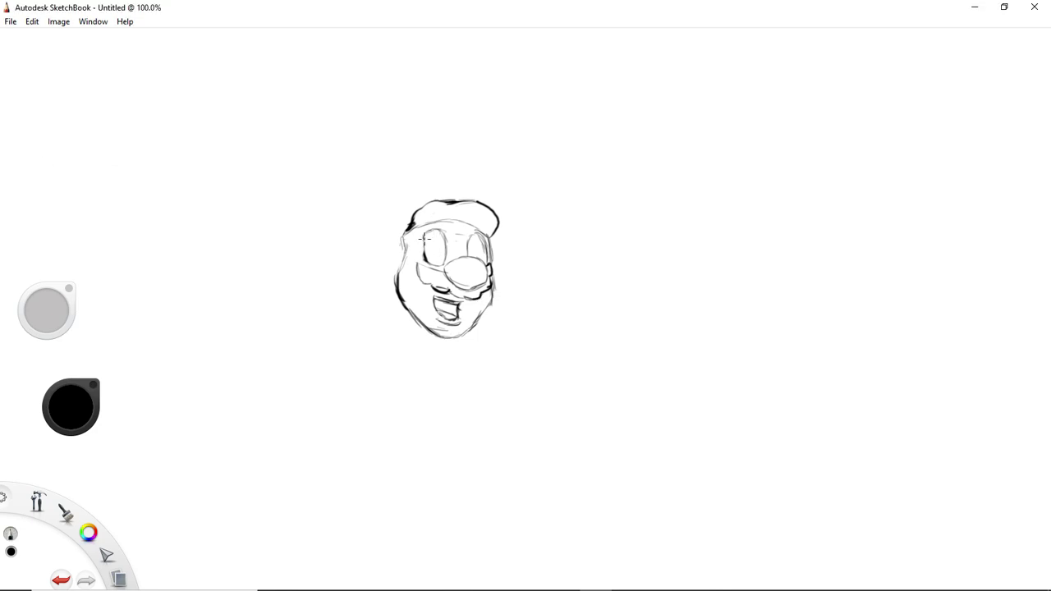
mouse_move(414, 223)
left_mouse_down()
mouse_move(446, 205)
mouse_move(424, 210)
mouse_move(434, 201)
mouse_move(468, 199)
mouse_move(406, 227)
left_mouse_up()
mouse_move(441, 198)
left_mouse_down()
mouse_move(431, 179)
mouse_move(443, 200)
mouse_move(434, 197)
mouse_move(448, 162)
mouse_move(464, 169)
mouse_move(468, 195)
left_mouse_up()
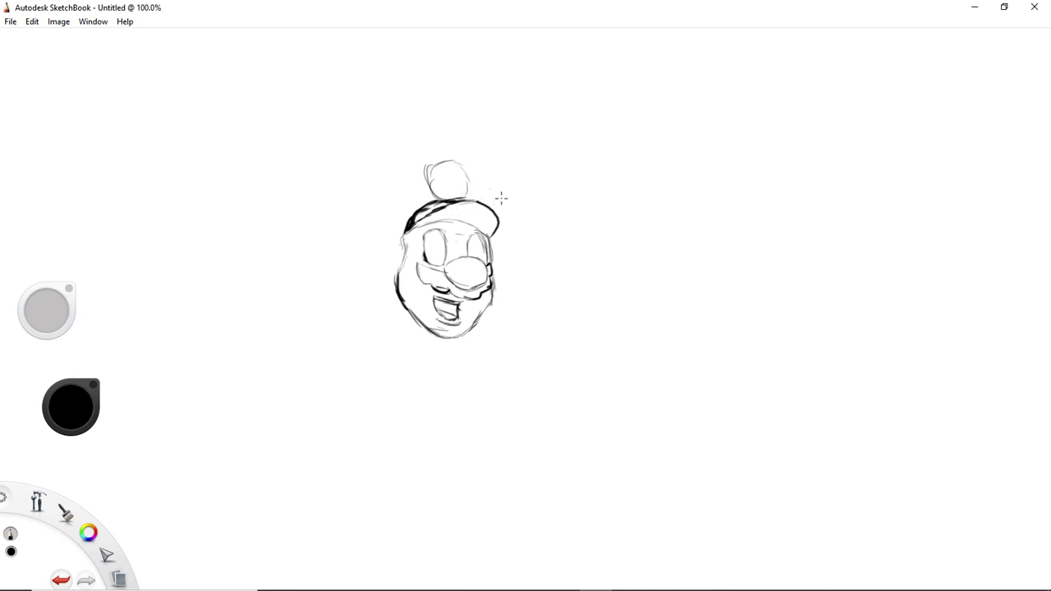
key("ctrl+z")
key("ctrl+z")
key("ctrl+z")
key("ctrl+z")
key("ctrl+z")
key("ctrl+z")
Draw a small circle above the cap as a pompom, using the ellipse shape tool
key("shift+l")
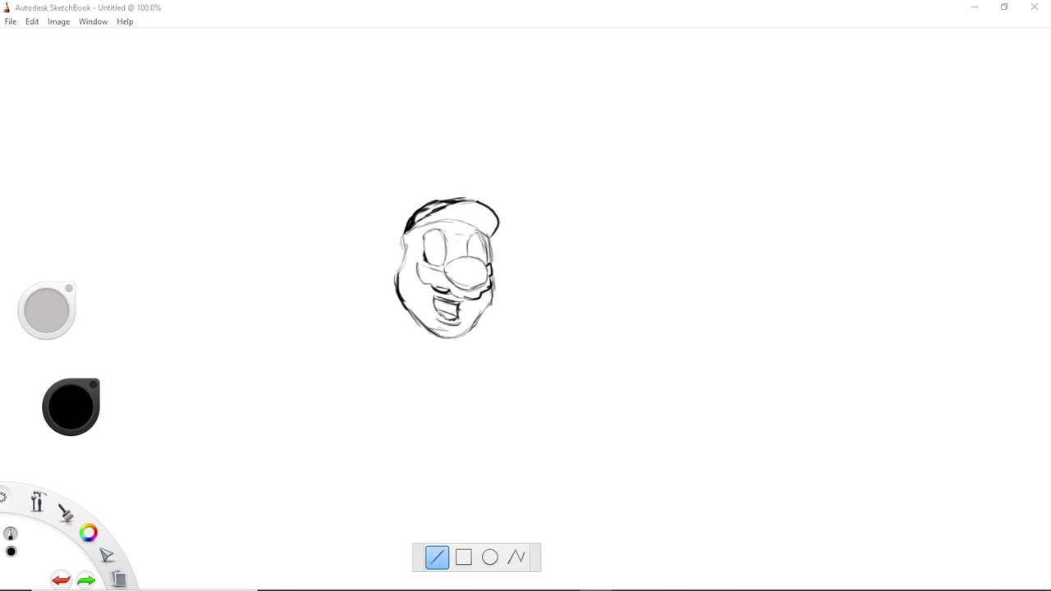
left_click(492, 561)
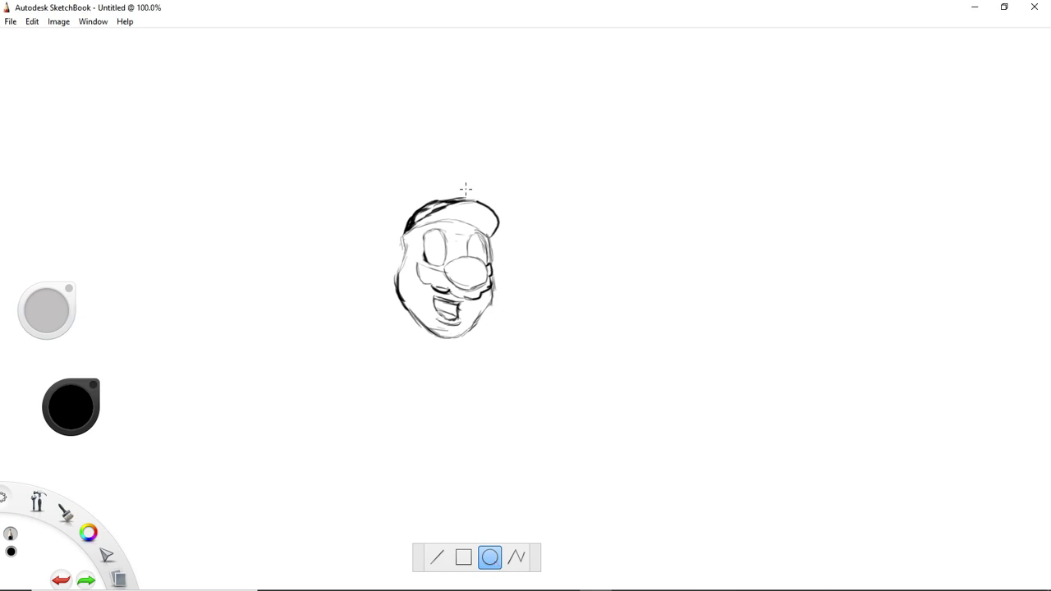
left_click_drag(457, 179, 467, 191)
Lasso the pompom circle and move it down so it rests on top of the cap
key("l")
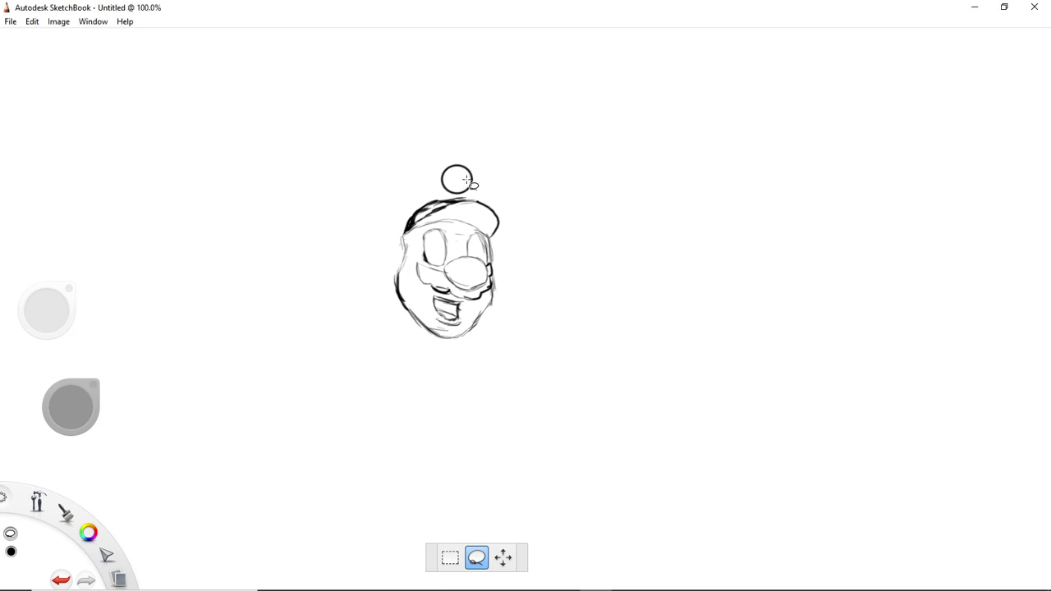
mouse_move(439, 190)
left_mouse_down()
mouse_move(461, 196)
mouse_move(482, 181)
mouse_move(462, 153)
mouse_move(436, 189)
left_mouse_up()
key("v")
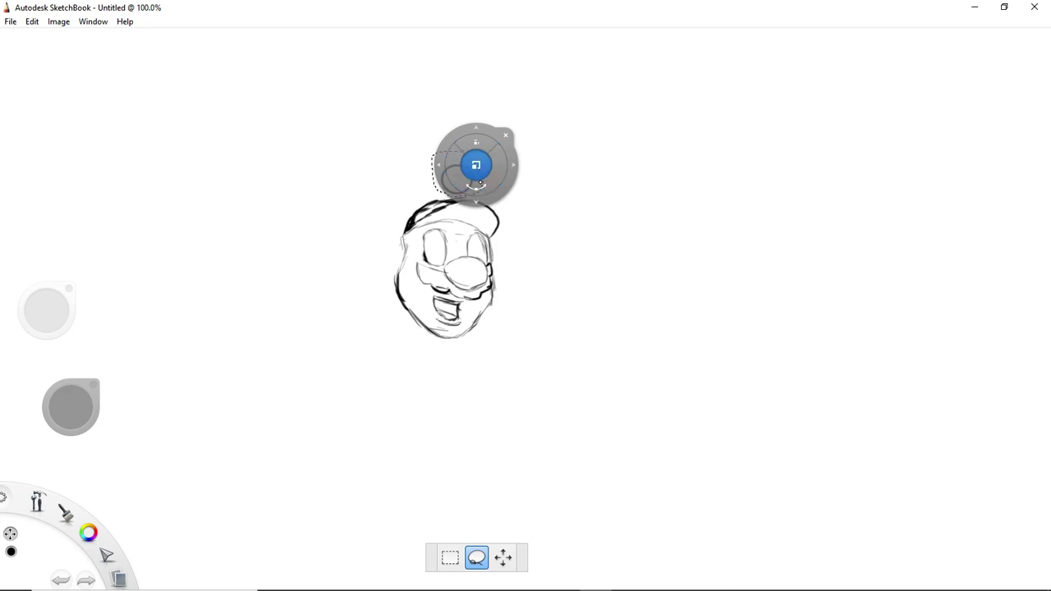
left_click_drag(517, 182, 484, 153)
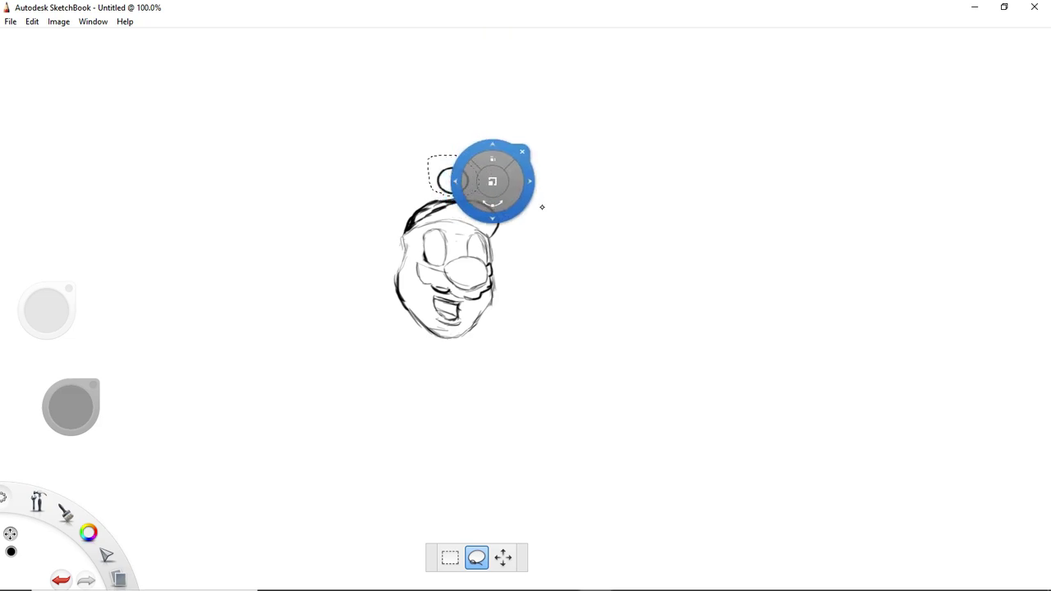
mouse_move(535, 189)
left_mouse_down()
mouse_move(526, 189)
mouse_move(550, 206)
left_mouse_up()
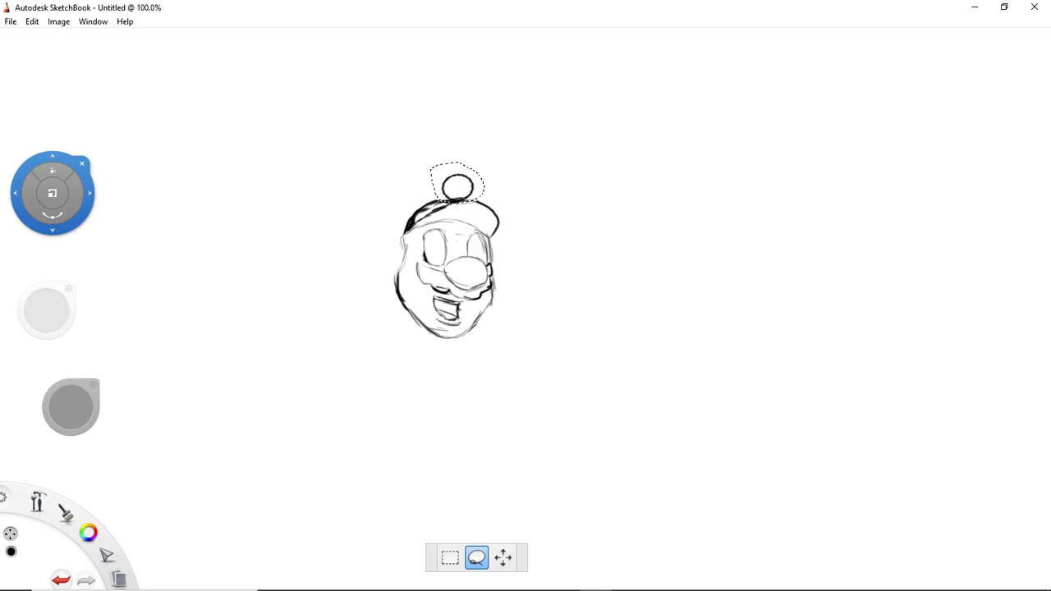
left_click(82, 163)
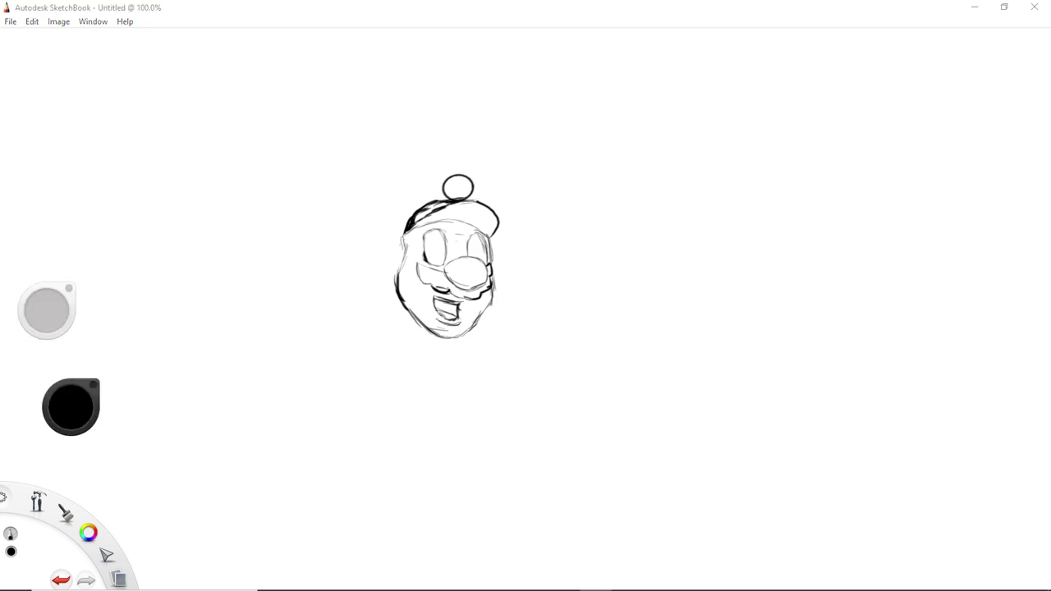
Outline the cap's tall crown above the brim, curving around the small circle so it becomes the cap's emblem
left_click(253, 281)
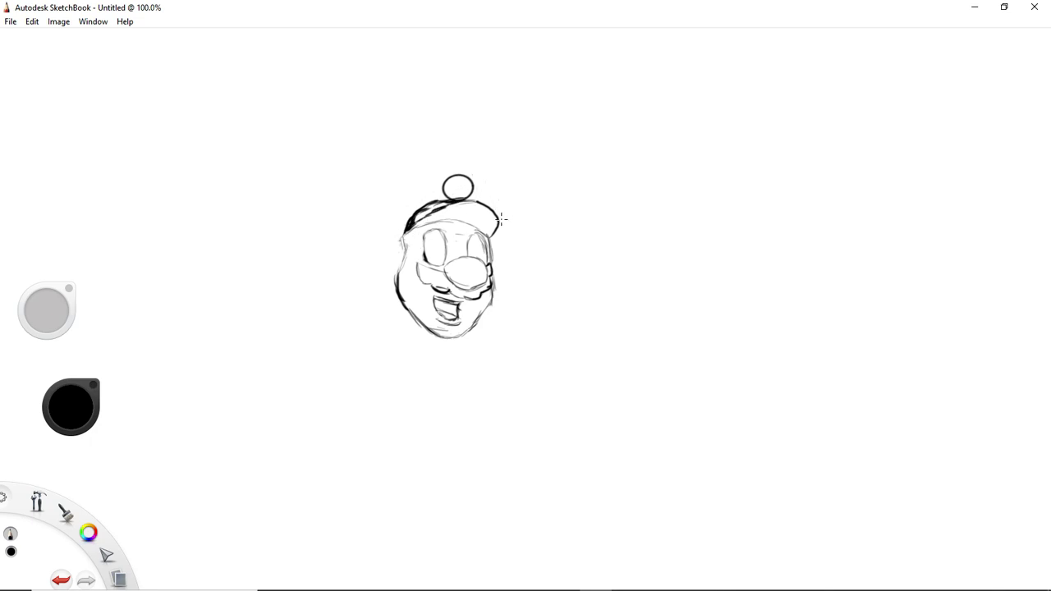
mouse_move(493, 210)
left_mouse_down()
mouse_move(480, 175)
mouse_move(456, 168)
mouse_move(429, 178)
mouse_move(406, 208)
left_mouse_up()
Sketch a curved glove cuff beside the cap and two long lines below it for the raised arm
left_click_drag(390, 228, 359, 235)
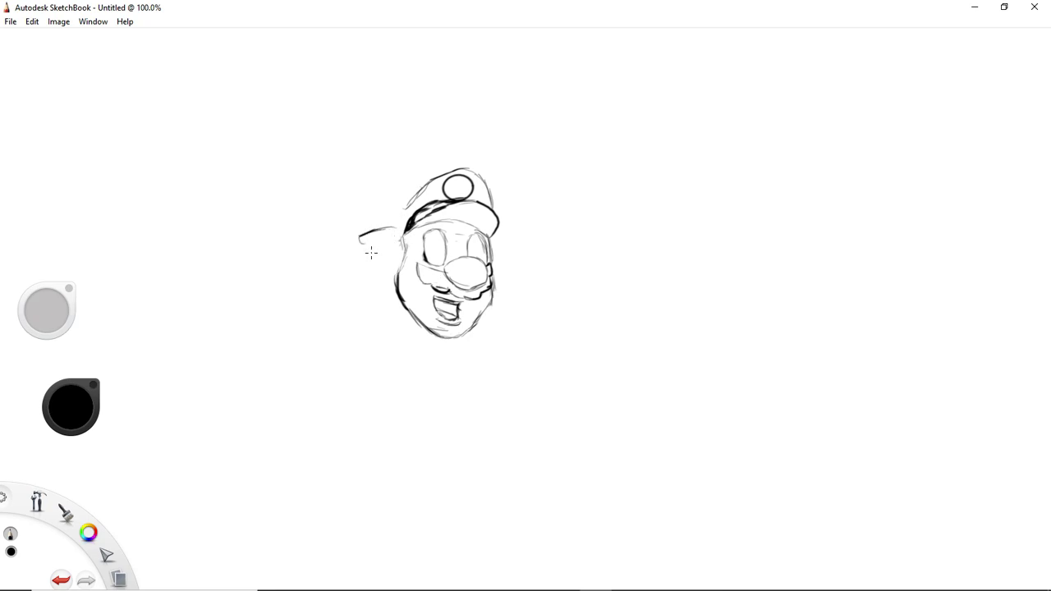
left_click_drag(366, 242, 403, 237)
left_click_drag(399, 233, 397, 212)
mouse_move(399, 224)
left_mouse_down()
mouse_move(388, 193)
mouse_move(415, 220)
mouse_move(408, 206)
mouse_move(404, 223)
mouse_move(402, 206)
left_mouse_up()
left_click_drag(400, 240, 409, 317)
left_click_drag(408, 266, 404, 307)
mouse_move(401, 246)
left_mouse_down()
mouse_move(410, 322)
mouse_move(402, 266)
mouse_move(381, 330)
left_mouse_up()
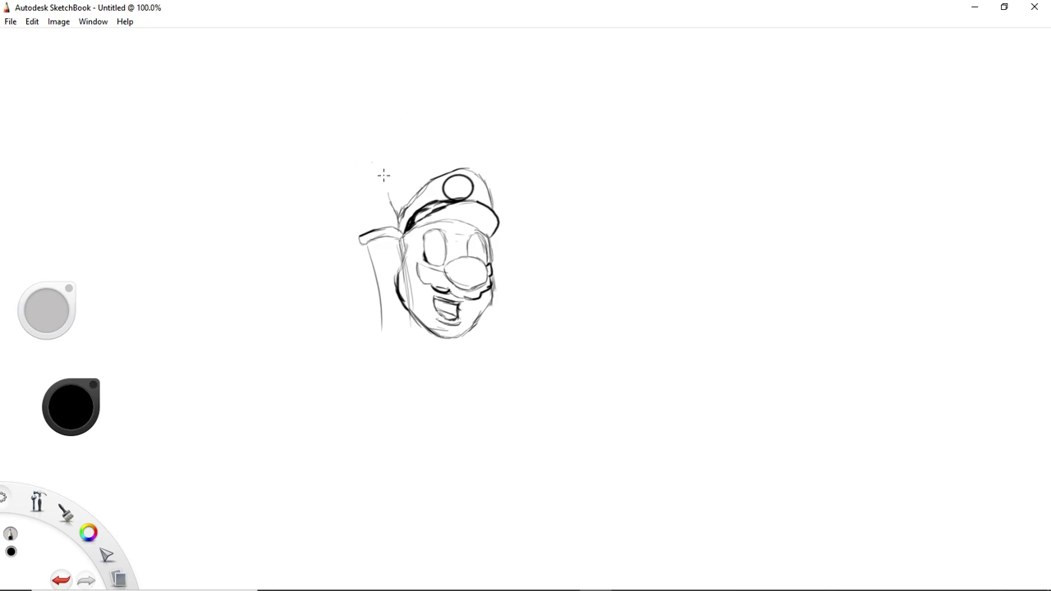
Sketch a closed, gloved fist above the cuff, with a shaded thumb and three narrow slits on its back
left_click_drag(389, 185, 387, 190)
mouse_move(405, 199)
left_mouse_down()
mouse_move(397, 182)
mouse_move(405, 187)
mouse_move(379, 174)
mouse_move(401, 191)
left_mouse_up()
mouse_move(359, 235)
left_mouse_down()
mouse_move(339, 203)
mouse_move(361, 174)
mouse_move(376, 192)
mouse_move(392, 185)
mouse_move(379, 173)
mouse_move(353, 179)
mouse_move(366, 200)
mouse_move(343, 201)
mouse_move(352, 216)
mouse_move(374, 216)
left_mouse_up()
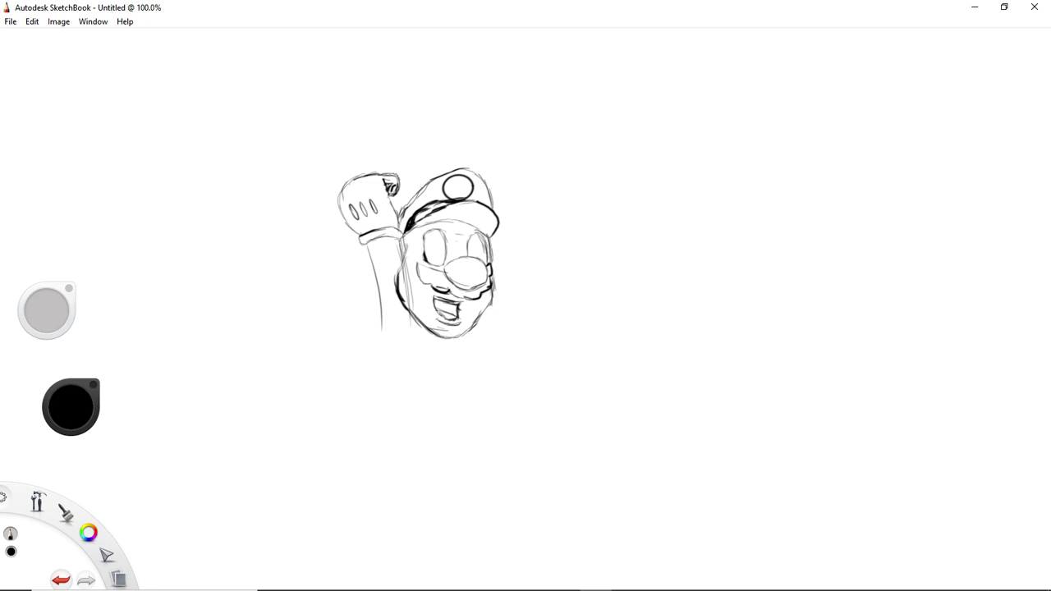
Lasso the raised fist, scale it down slightly and shift it so it sits on the glove cuff
key("o")
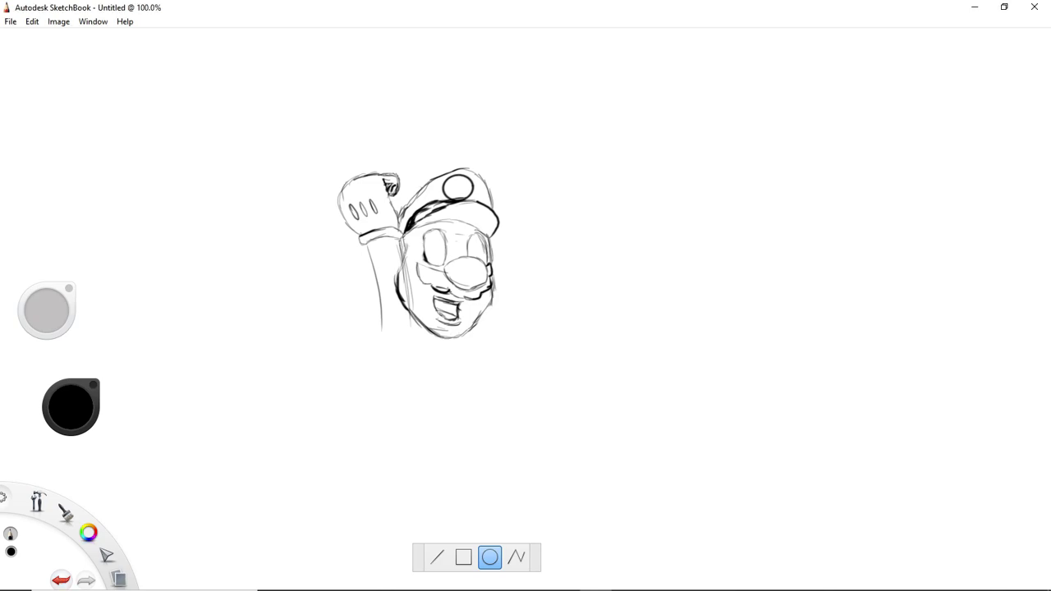
key("l")
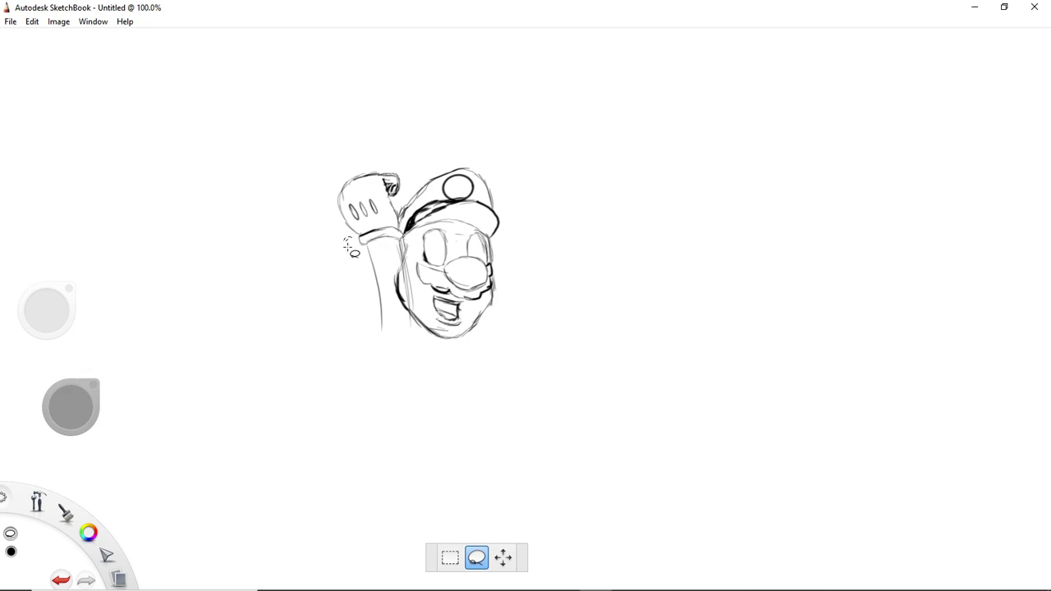
mouse_move(348, 244)
left_mouse_down()
mouse_move(374, 221)
mouse_move(398, 227)
mouse_move(399, 198)
left_mouse_up()
key("v")
mouse_move(417, 240)
left_mouse_down()
mouse_move(410, 291)
mouse_move(389, 258)
mouse_move(415, 242)
mouse_move(460, 256)
mouse_move(392, 182)
left_mouse_up()
mouse_move(461, 223)
left_mouse_down()
mouse_move(488, 267)
mouse_move(508, 268)
mouse_move(508, 236)
mouse_move(1046, 263)
left_mouse_up()
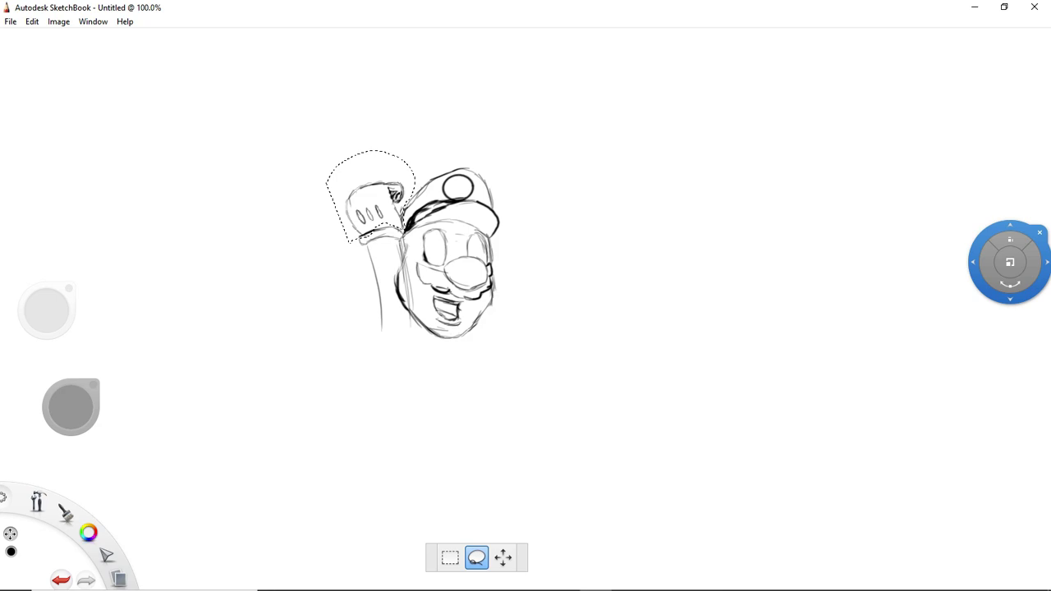
left_click_drag(1035, 267, 74, 431)
left_click_drag(197, 389, 64, 382)
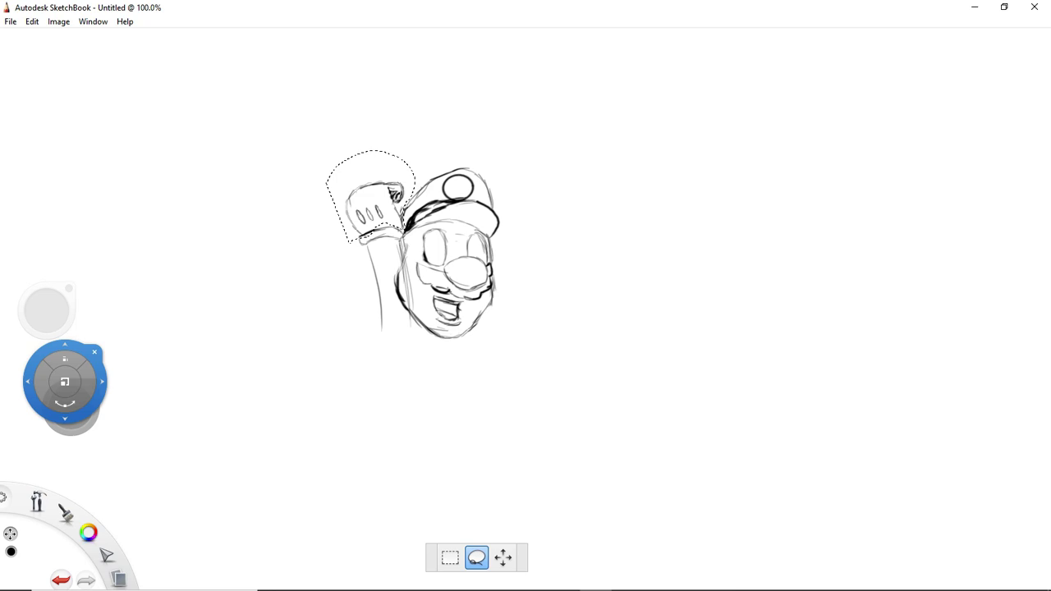
left_click(95, 352)
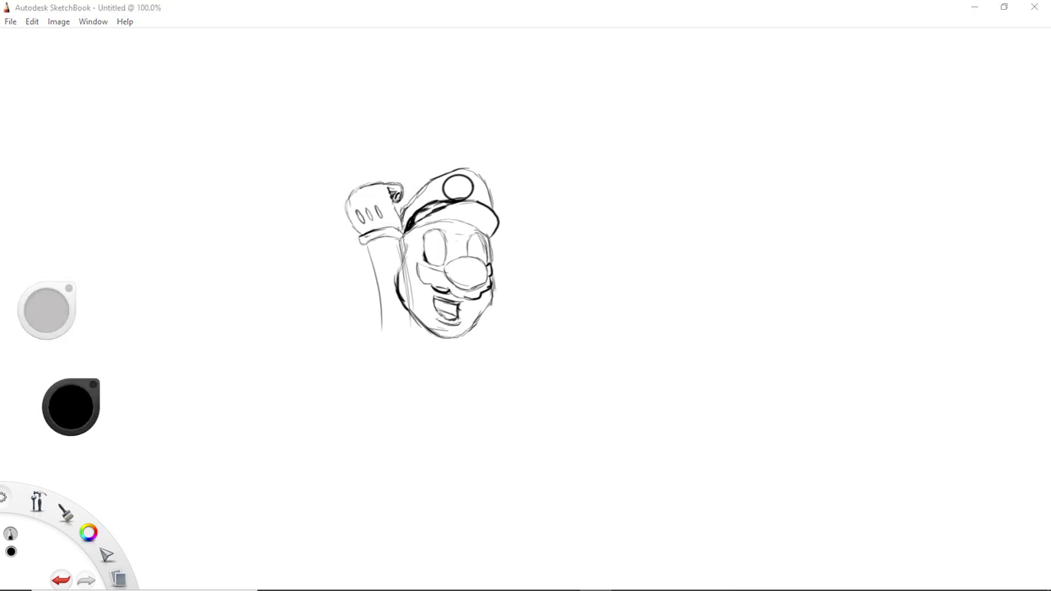
left_click(260, 266)
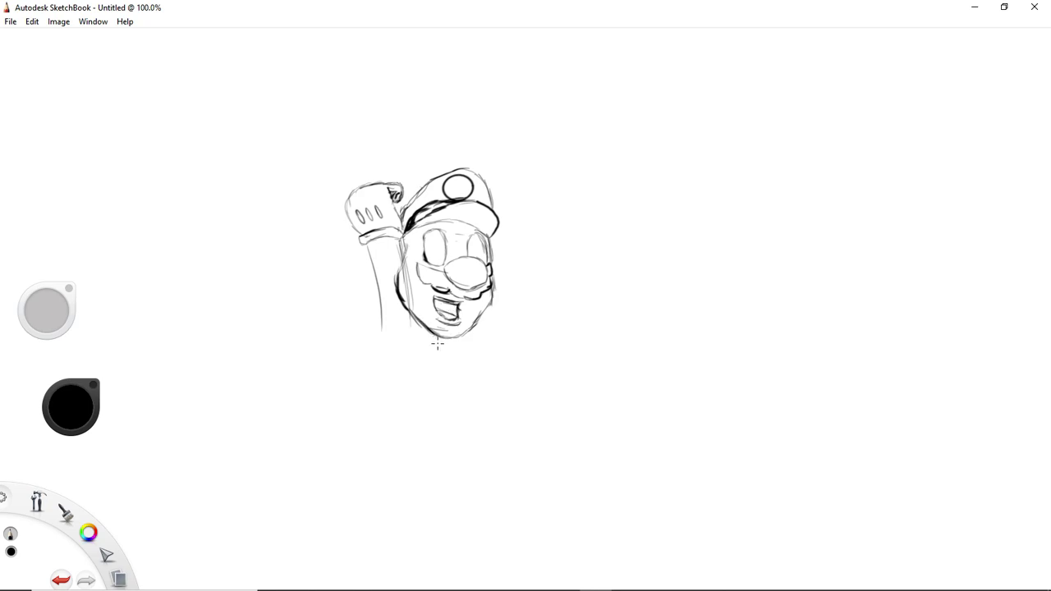
left_click_drag(433, 335, 435, 350)
left_click_drag(434, 337, 436, 358)
mouse_move(465, 335)
left_mouse_down()
mouse_move(474, 354)
mouse_move(490, 348)
left_mouse_up()
key("ctrl+z")
key("ctrl+z")
key("ctrl+z")
key("ctrl+z")
left_click_drag(436, 239, 436, 257)
key("ctrl+z")
key("ctrl+z")
Sketch the shoulder, overall straps and raised arm's lower end, with two round buttons at the bib's top edge
mouse_move(474, 339)
left_mouse_down()
mouse_move(485, 347)
mouse_move(462, 347)
mouse_move(497, 359)
mouse_move(519, 391)
left_mouse_up()
mouse_move(416, 323)
left_mouse_down()
mouse_move(428, 364)
mouse_move(451, 360)
left_mouse_up()
mouse_move(451, 357)
left_mouse_down()
mouse_move(490, 361)
mouse_move(451, 360)
left_mouse_up()
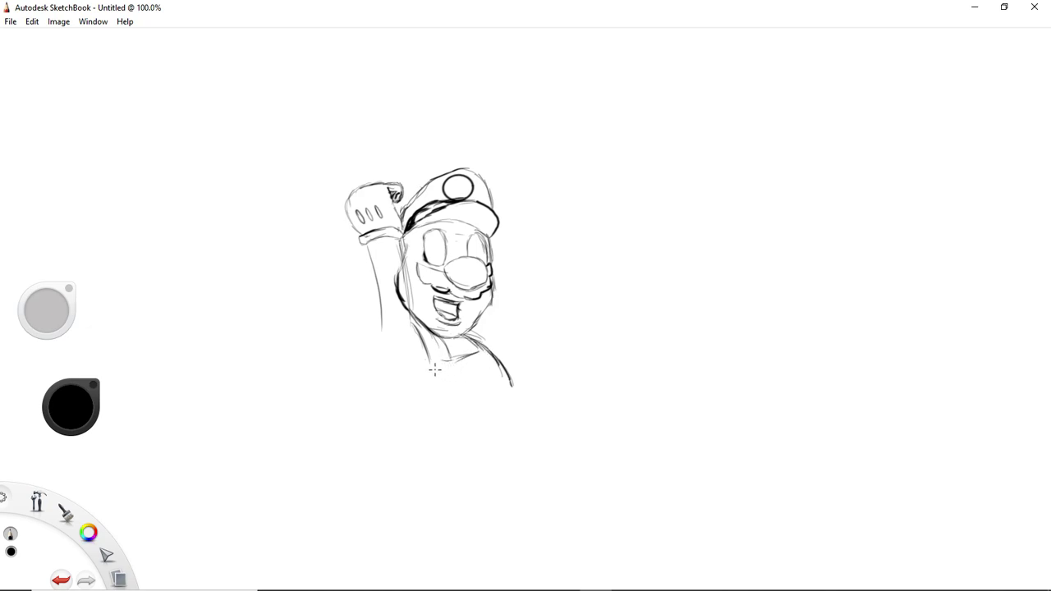
mouse_move(385, 338)
left_mouse_down()
mouse_move(388, 328)
mouse_move(395, 369)
mouse_move(432, 362)
mouse_move(445, 377)
mouse_move(396, 370)
mouse_move(432, 360)
left_mouse_up()
left_click_drag(492, 358, 451, 368)
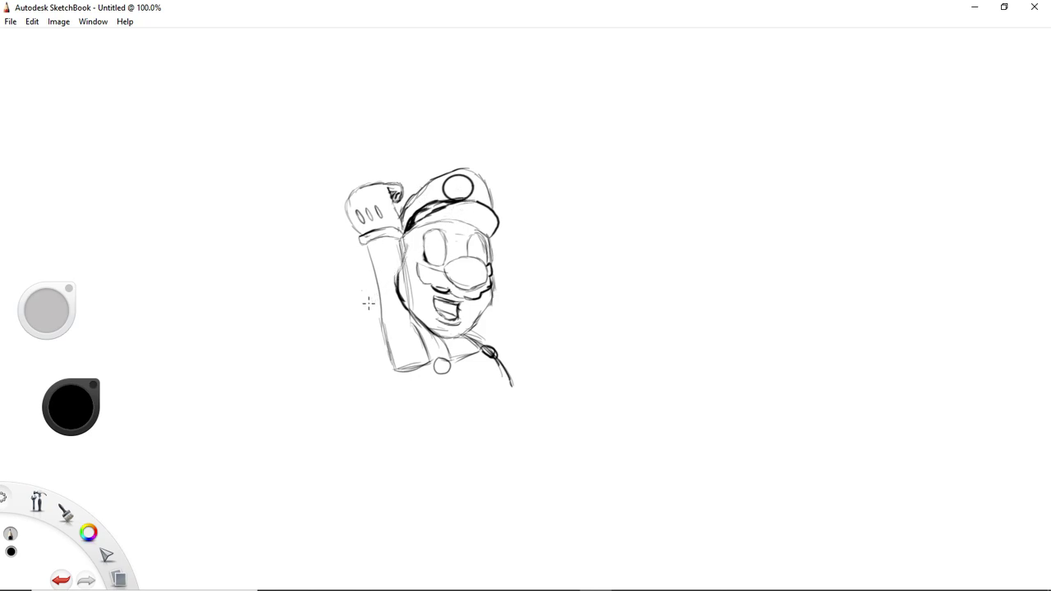
Sketch the torso's side below the raised arm and the bent trouser leg with a curved hem beneath it
mouse_move(402, 375)
left_mouse_down()
mouse_move(397, 402)
mouse_move(407, 414)
left_mouse_up()
mouse_move(396, 377)
left_mouse_down()
mouse_move(407, 412)
mouse_move(386, 437)
mouse_move(402, 422)
mouse_move(397, 444)
mouse_move(369, 443)
mouse_move(394, 446)
left_mouse_up()
key("ctrl+z")
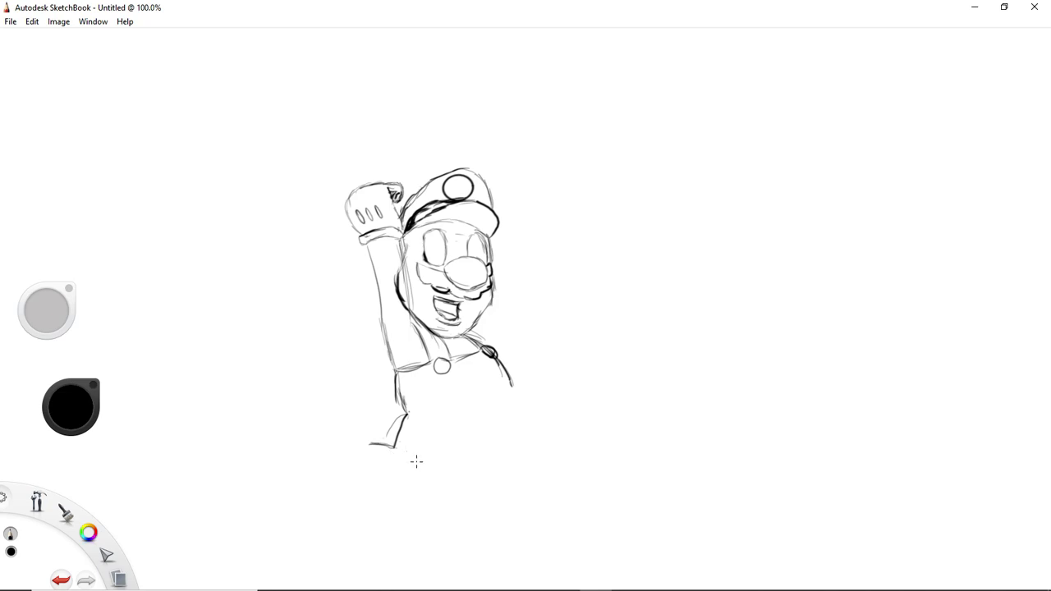
left_click_drag(397, 436, 378, 447)
mouse_move(380, 440)
left_mouse_down()
mouse_move(383, 467)
mouse_move(413, 486)
left_mouse_up()
left_click_drag(466, 420, 438, 473)
mouse_move(448, 449)
left_mouse_down()
mouse_move(421, 490)
mouse_move(446, 472)
mouse_move(432, 484)
left_mouse_up()
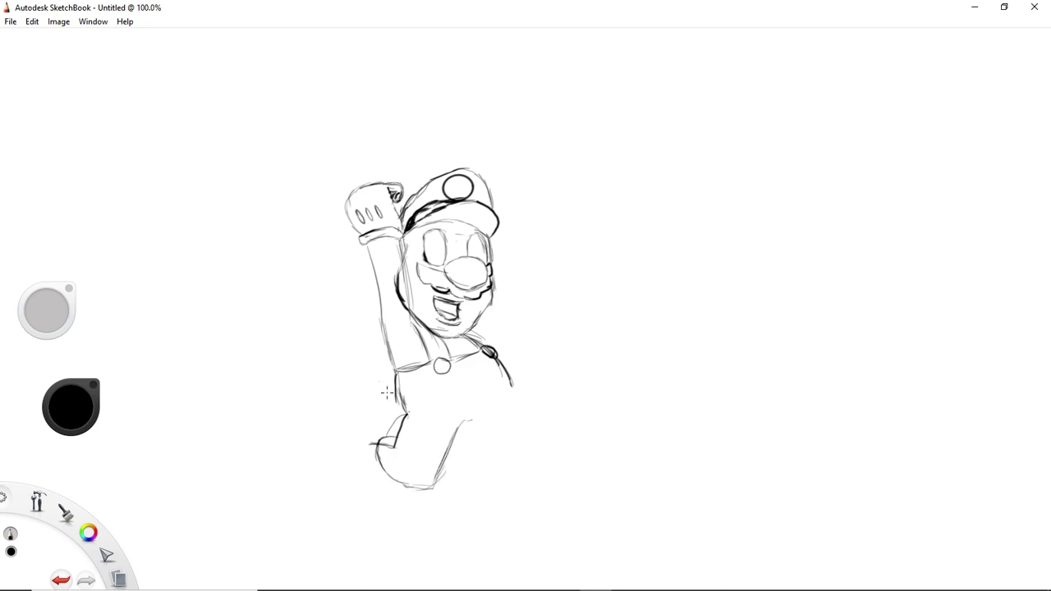
Sketch a rounded shoe under the bent leg and reinforce its heel and toe outline
mouse_move(373, 443)
left_mouse_down()
mouse_move(390, 503)
mouse_move(383, 498)
mouse_move(435, 524)
left_mouse_up()
left_click_drag(438, 486, 437, 505)
left_click_drag(435, 507, 422, 525)
mouse_move(444, 507)
left_mouse_down()
mouse_move(435, 512)
mouse_move(436, 501)
mouse_move(420, 522)
left_mouse_up()
mouse_move(374, 477)
left_mouse_down()
mouse_move(383, 512)
mouse_move(405, 528)
left_mouse_up()
left_click_drag(372, 446, 373, 477)
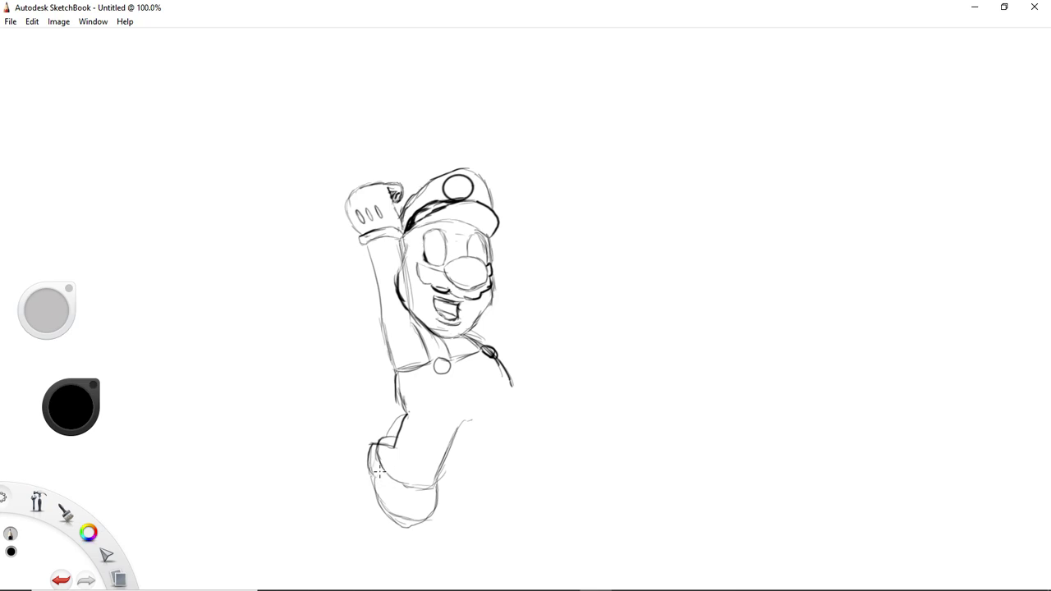
left_click_drag(375, 444, 375, 476)
left_click_drag(394, 520, 416, 520)
left_click_drag(376, 446, 372, 466)
Erase the rough outer strokes around the shoe's heel and toe, and return to the drawing brush
left_click(10, 534)
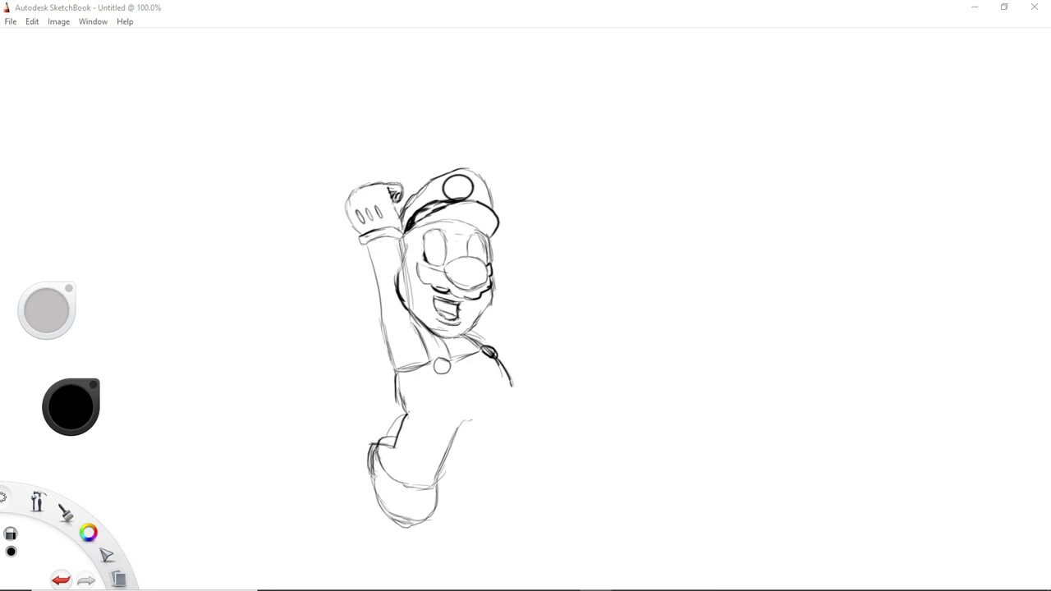
left_click_drag(376, 449, 378, 456)
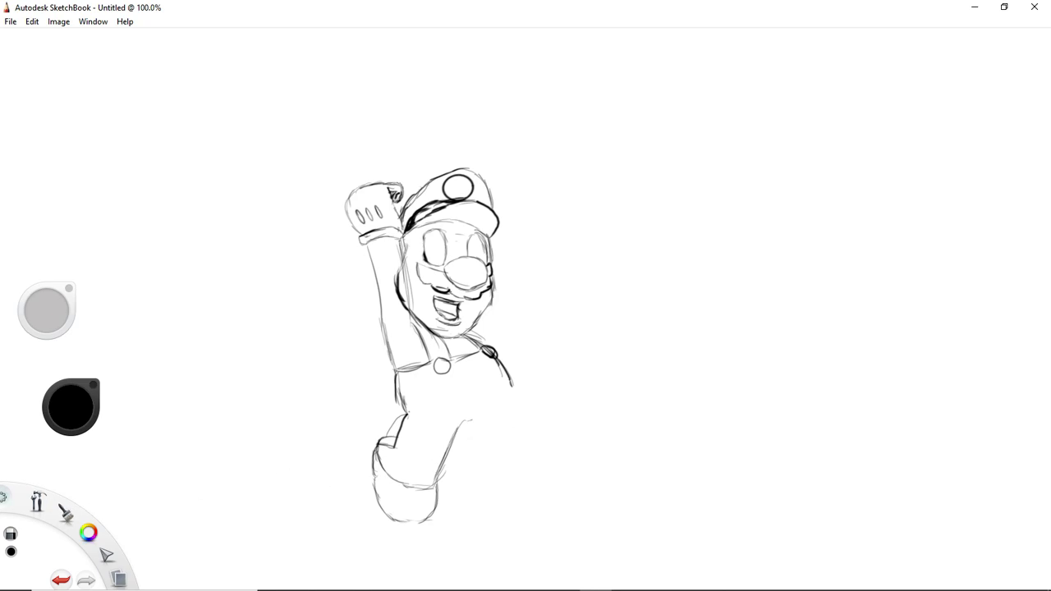
left_click(11, 534)
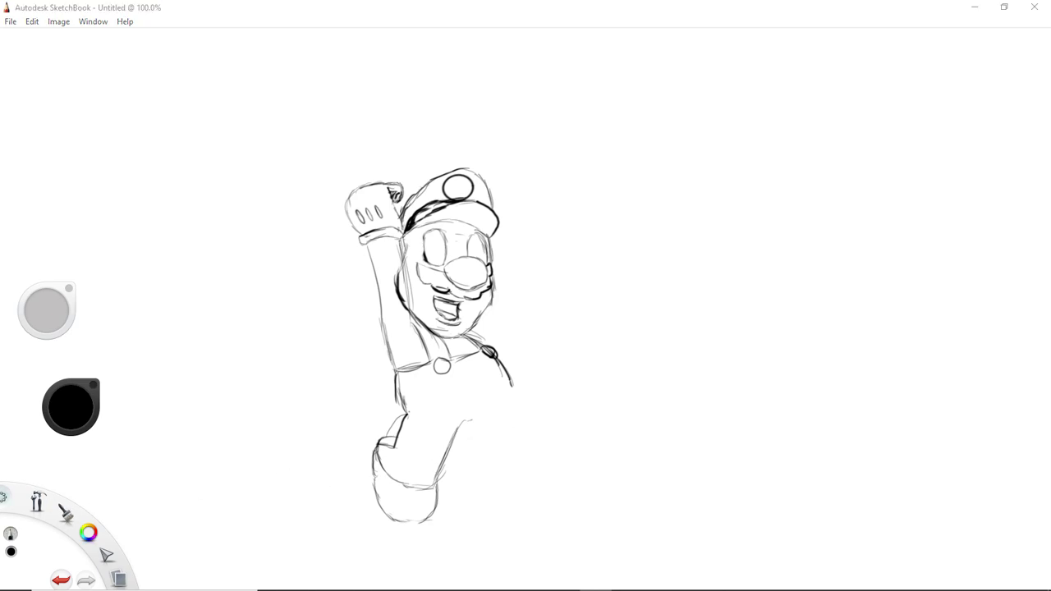
Redraw the bent leg's trouser hem darker and add the crotch line and a diagonal line for the other thigh
left_click(509, 266)
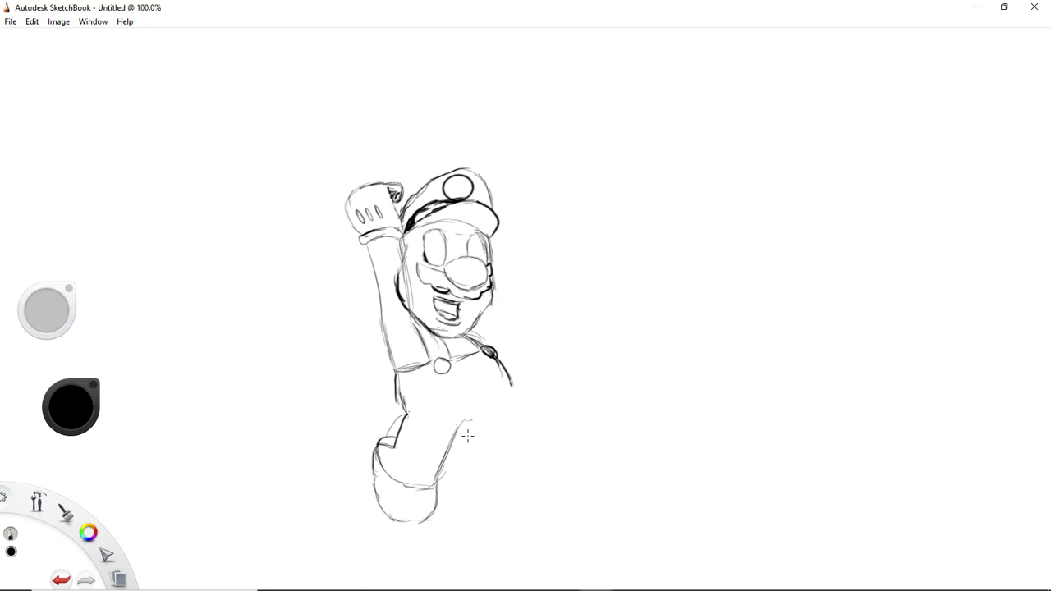
left_click_drag(437, 483, 412, 492)
mouse_move(461, 465)
left_mouse_down()
mouse_move(457, 447)
mouse_move(459, 464)
mouse_move(425, 486)
mouse_move(434, 484)
left_mouse_up()
left_click_drag(429, 490, 413, 490)
left_click_drag(382, 453, 406, 480)
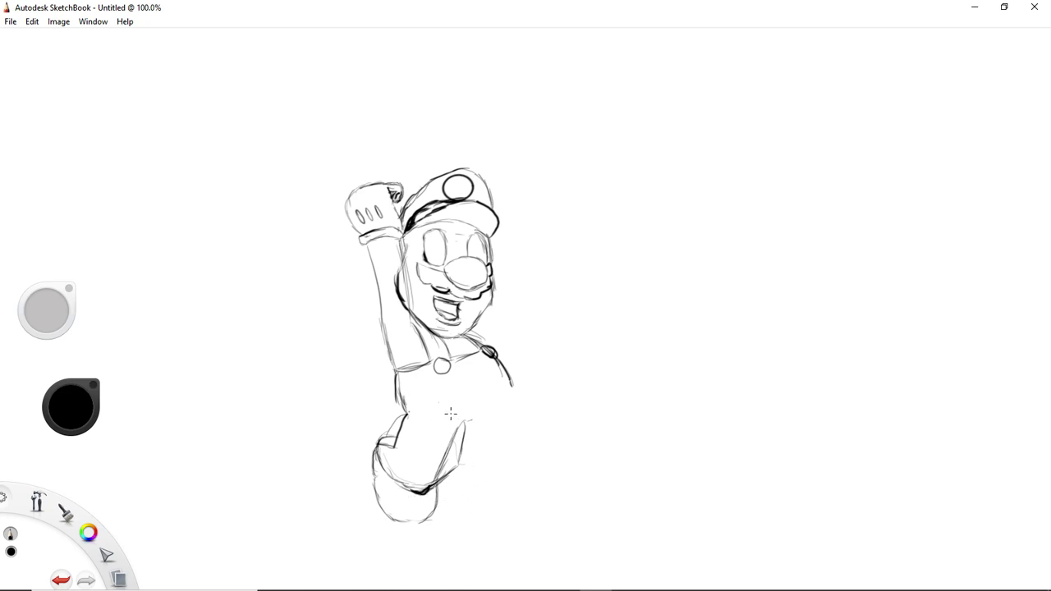
left_click_drag(476, 435, 527, 430)
mouse_move(497, 395)
left_mouse_down()
mouse_move(516, 436)
mouse_move(545, 454)
left_mouse_up()
Sketch the lowered arm behind the torso, ending in a glove cuff and a fist with curled fingers
mouse_move(388, 350)
left_mouse_down()
mouse_move(393, 394)
mouse_move(384, 384)
mouse_move(380, 397)
mouse_move(414, 414)
left_mouse_up()
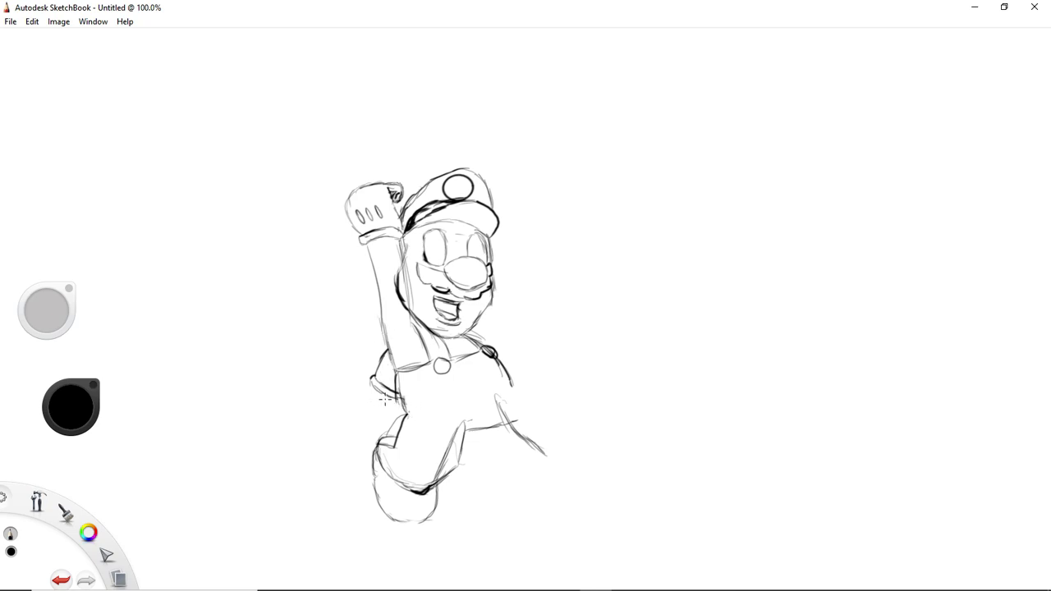
left_click_drag(371, 380, 365, 414)
left_click_drag(380, 411, 380, 417)
mouse_move(377, 410)
left_mouse_down()
mouse_move(388, 408)
mouse_move(376, 420)
mouse_move(402, 412)
mouse_move(386, 424)
left_mouse_up()
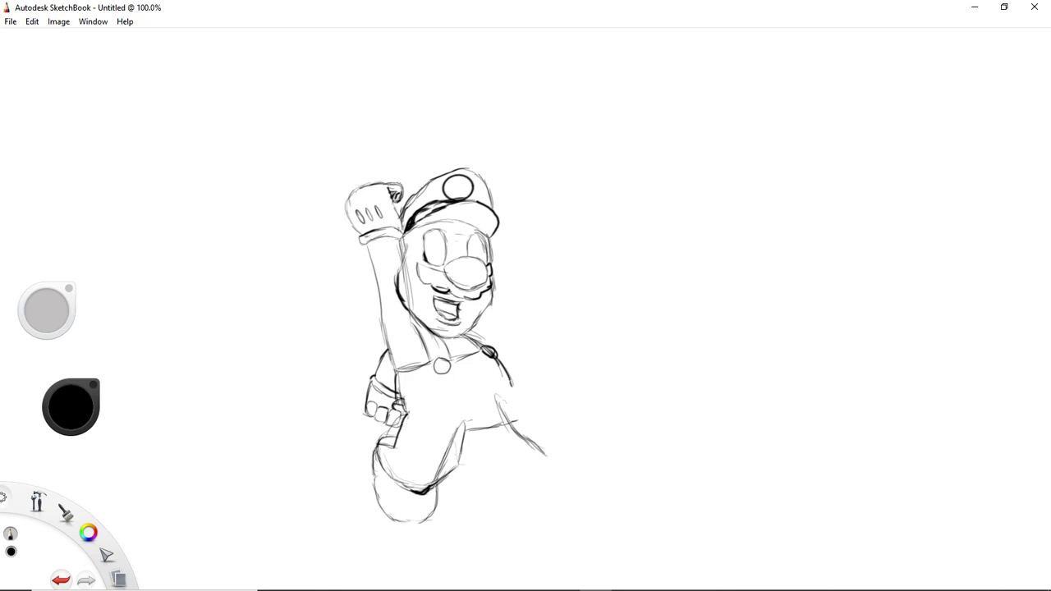
Sketch the outstretched leg with a rounded thigh, a darker underside and a curved trouser cuff
mouse_move(500, 415)
left_mouse_down()
mouse_move(503, 388)
mouse_move(540, 394)
left_mouse_up()
mouse_move(517, 435)
left_mouse_down()
mouse_move(495, 396)
mouse_move(509, 383)
mouse_move(509, 429)
mouse_move(529, 453)
mouse_move(551, 458)
left_mouse_up()
mouse_move(550, 461)
left_mouse_down()
mouse_move(567, 409)
mouse_move(550, 395)
mouse_move(567, 405)
left_mouse_up()
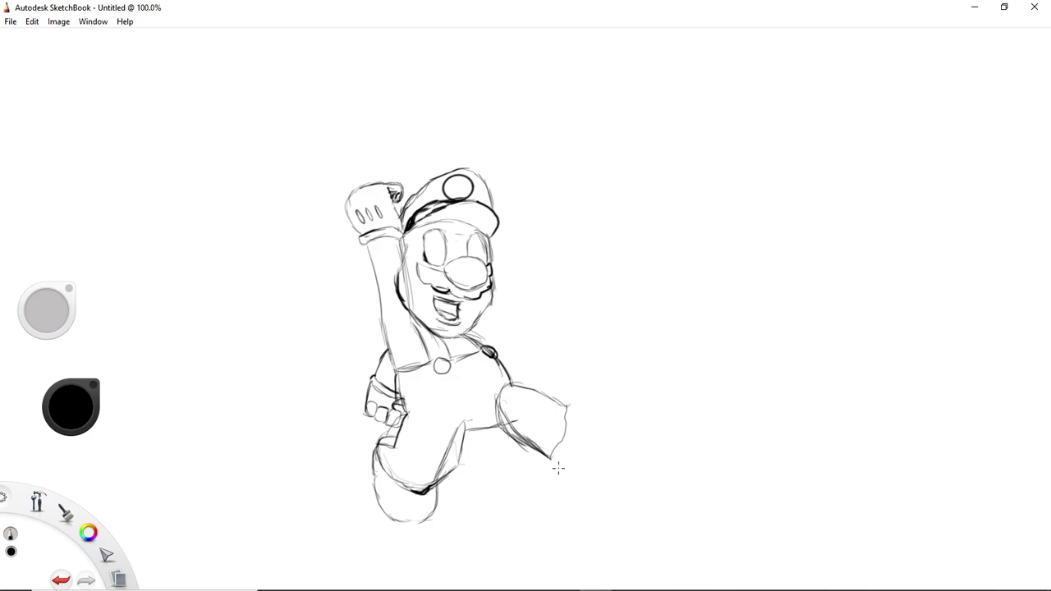
left_click_drag(554, 453, 567, 407)
mouse_move(511, 384)
left_mouse_down()
mouse_move(537, 384)
mouse_move(566, 407)
left_mouse_up()
mouse_move(511, 383)
left_mouse_down()
mouse_move(541, 379)
mouse_move(579, 409)
left_mouse_up()
mouse_move(502, 439)
left_mouse_down()
mouse_move(530, 441)
mouse_move(561, 466)
mouse_move(511, 429)
left_mouse_up()
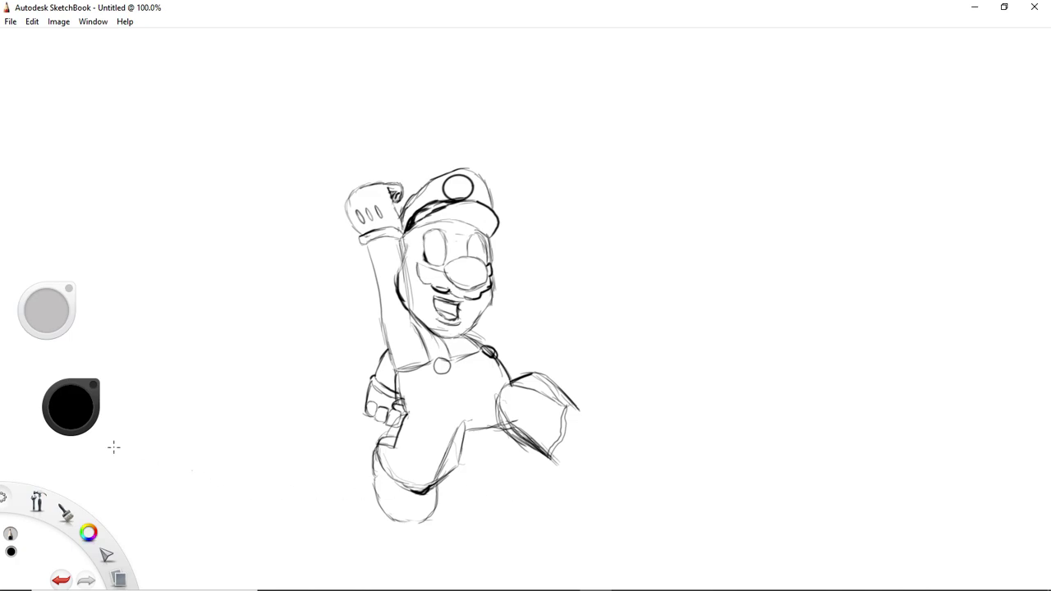
Erase the outstretched leg's lines between the hip and the trouser cuff
key("e")
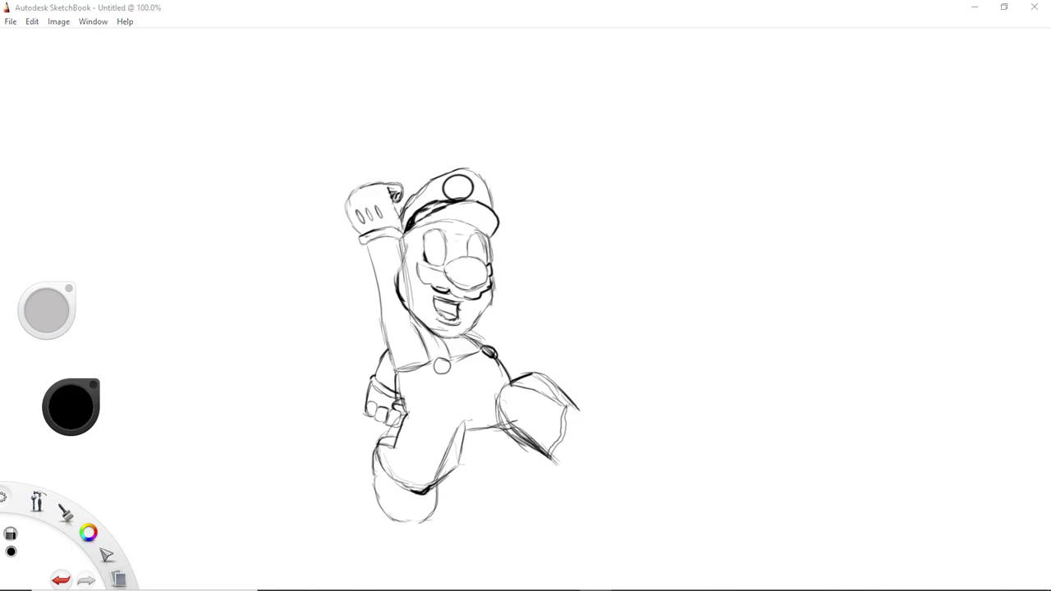
left_click_drag(514, 452, 522, 448)
key("ctrl+z")
key("ctrl+z")
mouse_move(501, 393)
left_mouse_down()
mouse_move(504, 416)
mouse_move(509, 402)
mouse_move(561, 439)
left_mouse_up()
mouse_move(538, 391)
left_mouse_down()
mouse_move(552, 408)
mouse_move(529, 377)
mouse_move(511, 384)
left_mouse_up()
mouse_move(564, 413)
left_mouse_down()
mouse_move(565, 425)
mouse_move(527, 375)
left_mouse_up()
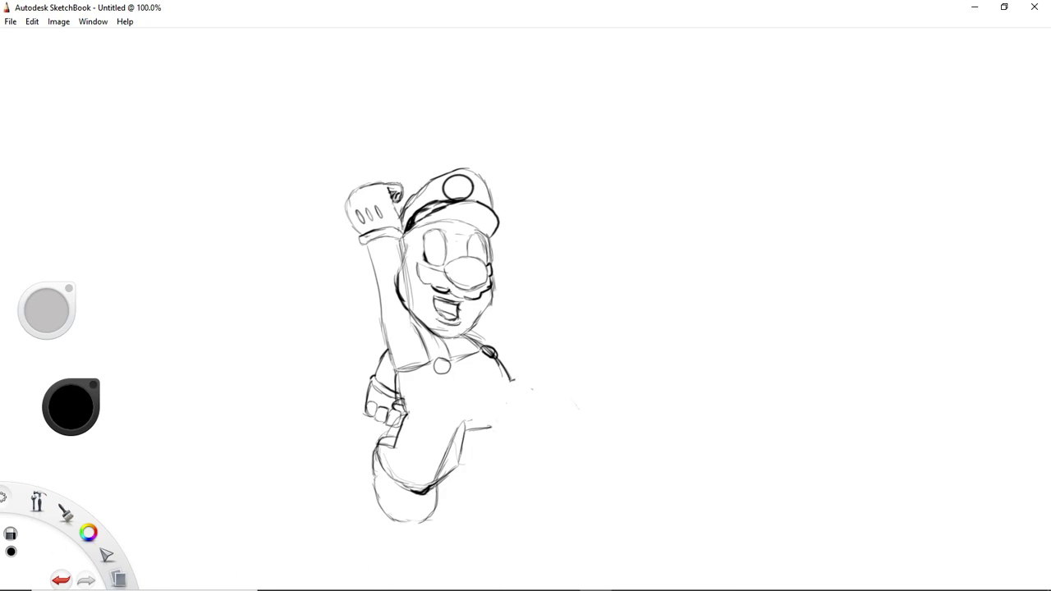
Redraw the outstretched leg with an arched thigh, a hip line, a dark underside and a curved trouser cuff
left_click(66, 513)
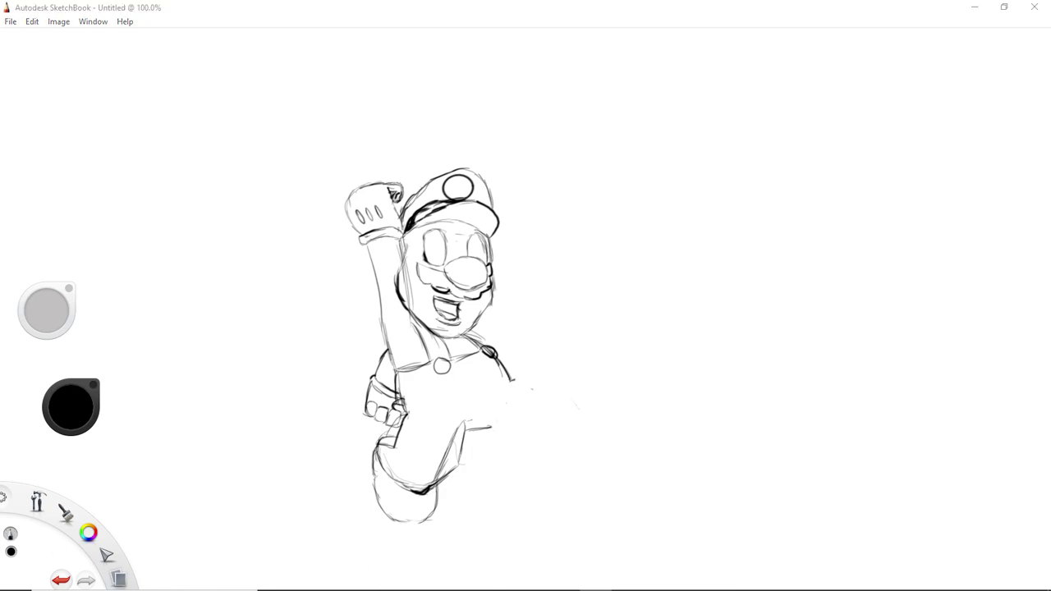
left_click(573, 301)
mouse_move(512, 380)
left_mouse_down()
mouse_move(551, 377)
mouse_move(535, 381)
mouse_move(558, 380)
mouse_move(575, 406)
left_mouse_up()
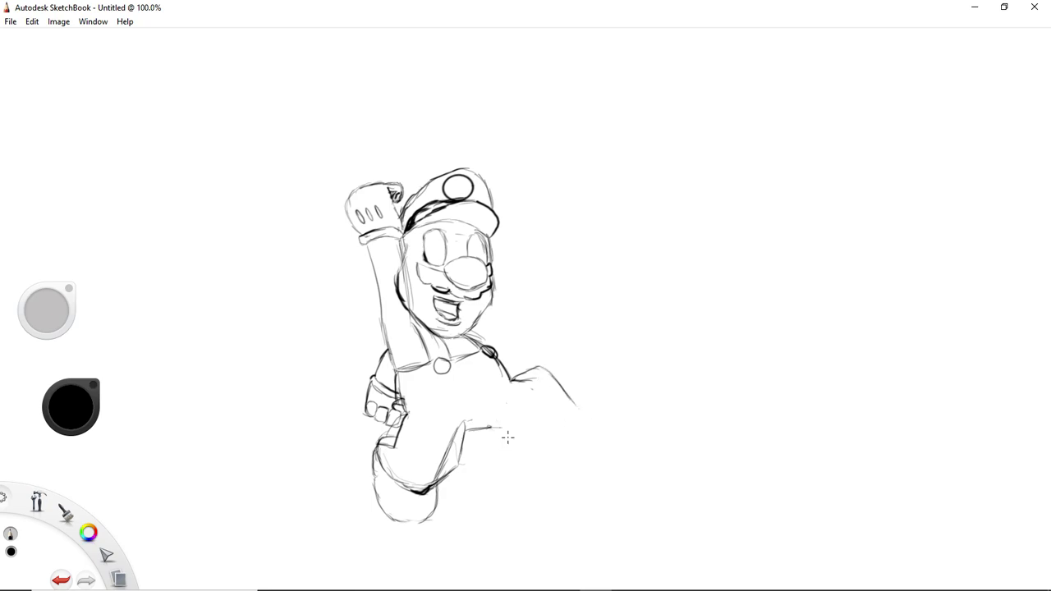
mouse_move(498, 428)
left_mouse_down()
mouse_move(524, 419)
mouse_move(510, 427)
mouse_move(511, 384)
left_mouse_up()
mouse_move(517, 425)
left_mouse_down()
mouse_move(546, 450)
mouse_move(525, 420)
mouse_move(552, 460)
mouse_move(548, 450)
left_mouse_up()
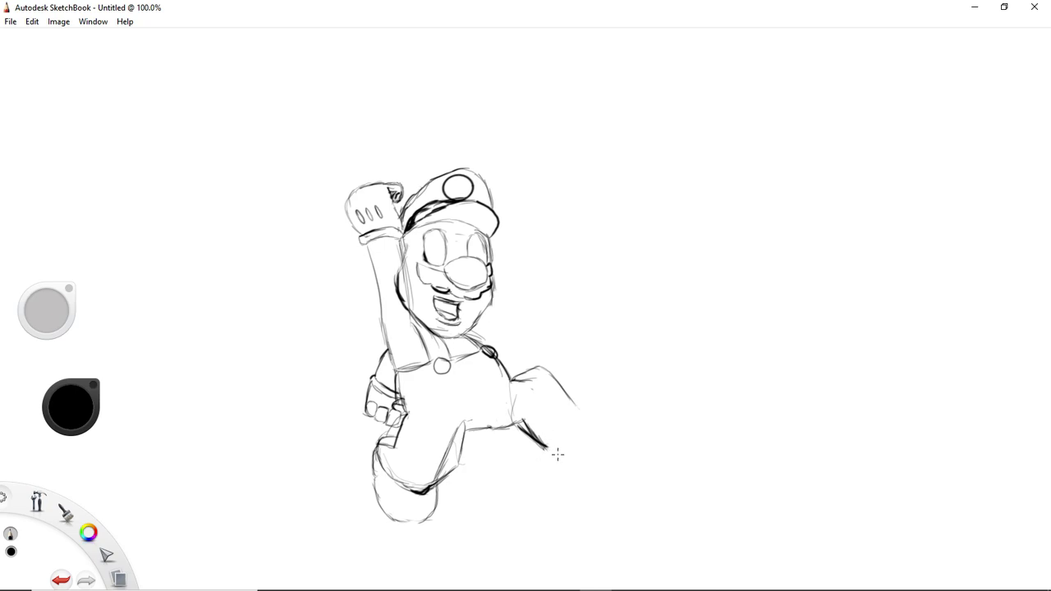
left_click_drag(557, 445, 576, 402)
mouse_move(553, 457)
left_mouse_down()
mouse_move(565, 419)
mouse_move(582, 412)
left_mouse_up()
Sketch the outstretched leg's shoe from below, with a heel block, an oval front sole and a rounded outer edge
left_click_drag(545, 448, 562, 465)
mouse_move(560, 466)
left_mouse_down()
mouse_move(577, 477)
mouse_move(595, 467)
mouse_move(592, 449)
left_mouse_up()
left_click_drag(572, 444, 562, 466)
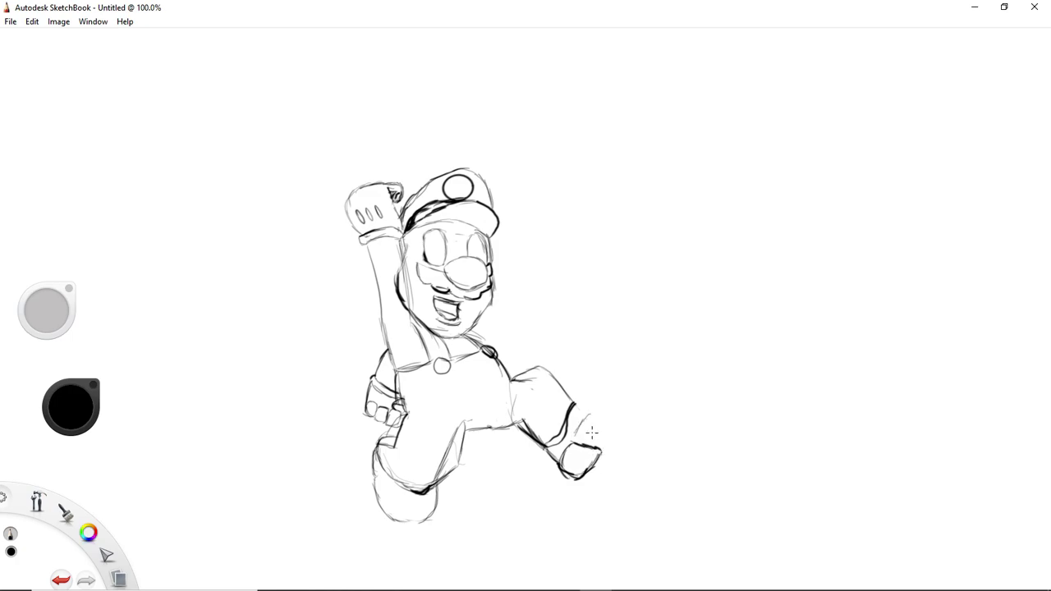
mouse_move(577, 430)
left_mouse_down()
mouse_move(587, 409)
mouse_move(605, 406)
mouse_move(618, 442)
mouse_move(608, 440)
left_mouse_up()
left_click_drag(586, 445, 609, 443)
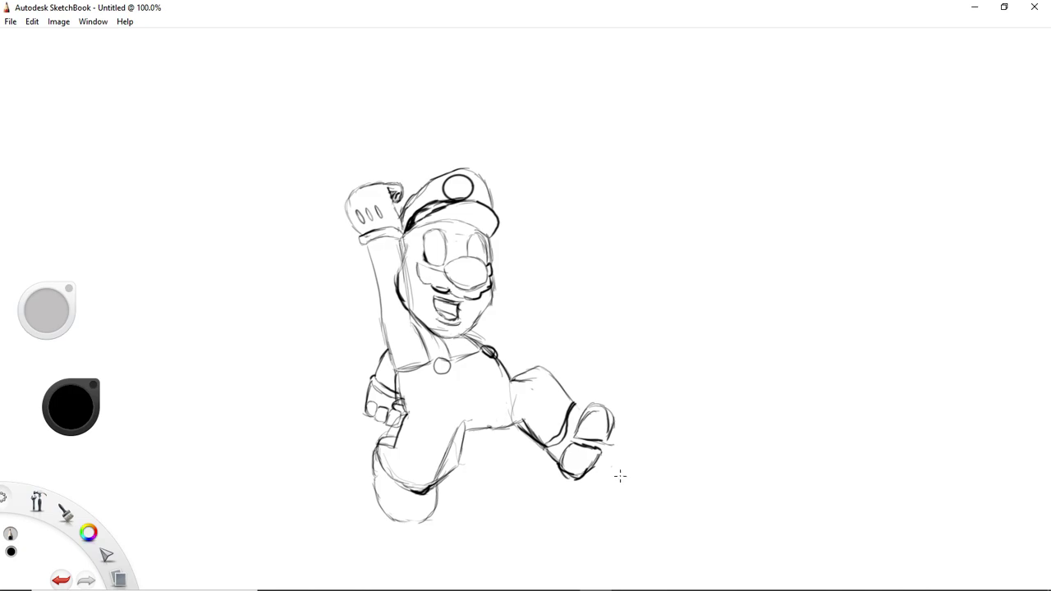
left_click_drag(578, 405, 609, 414)
mouse_move(621, 412)
left_mouse_down()
mouse_move(605, 397)
mouse_move(578, 399)
left_mouse_up()
mouse_move(612, 432)
left_mouse_down()
mouse_move(604, 454)
mouse_move(581, 443)
mouse_move(596, 446)
left_mouse_up()
Lasso the torso, lowered hand and legs, and transform the selection into a narrower, taller lower body
key("l")
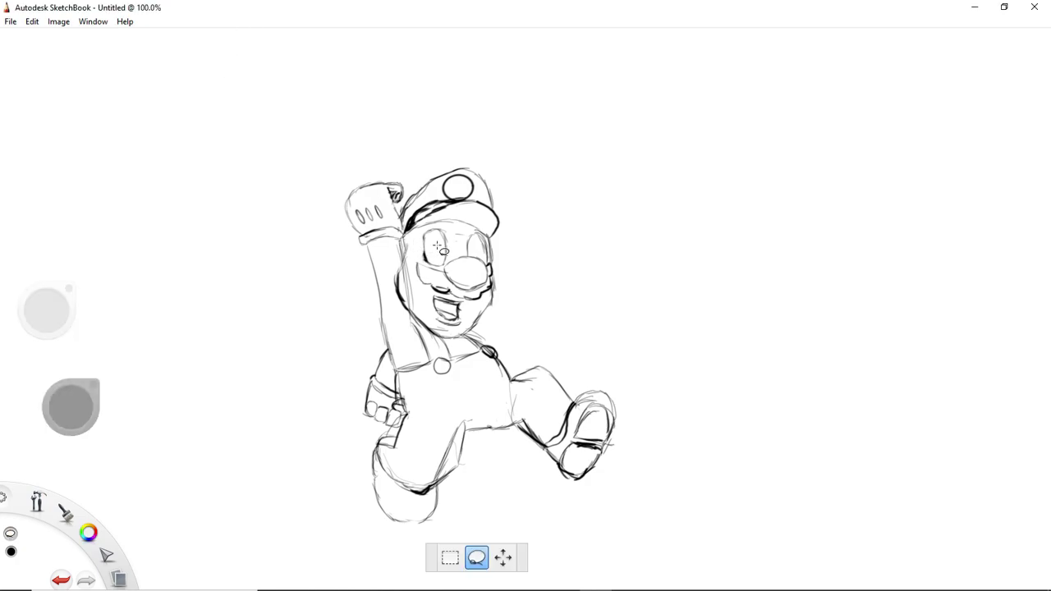
mouse_move(350, 475)
left_mouse_down()
mouse_move(340, 425)
mouse_move(348, 353)
mouse_move(404, 346)
mouse_move(425, 361)
mouse_move(504, 339)
mouse_move(576, 347)
mouse_move(440, 537)
mouse_move(383, 550)
left_mouse_up()
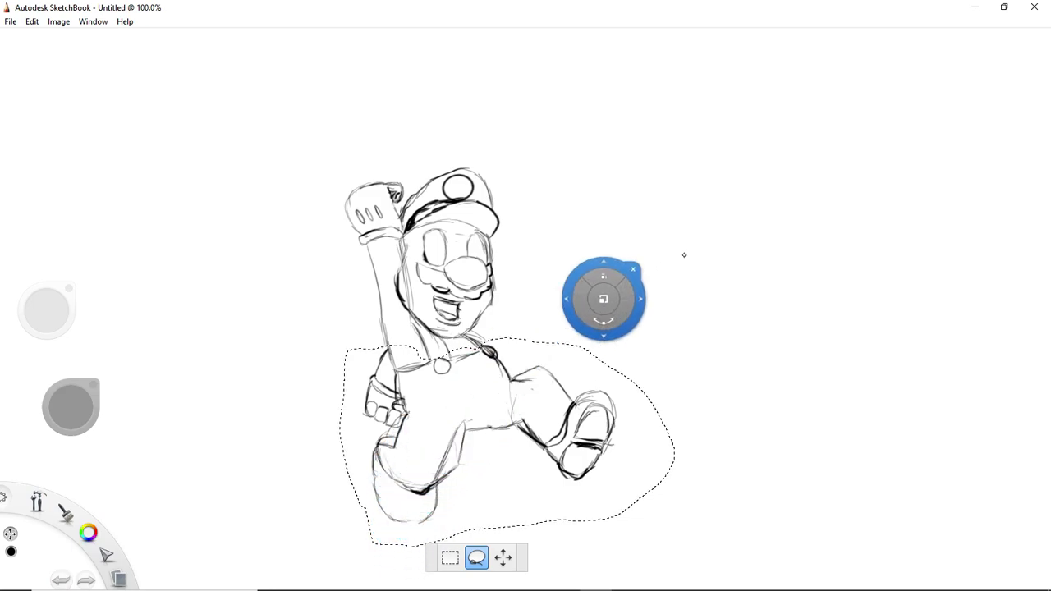
left_click_drag(712, 239, 715, 220)
left_click_drag(734, 277, 727, 274)
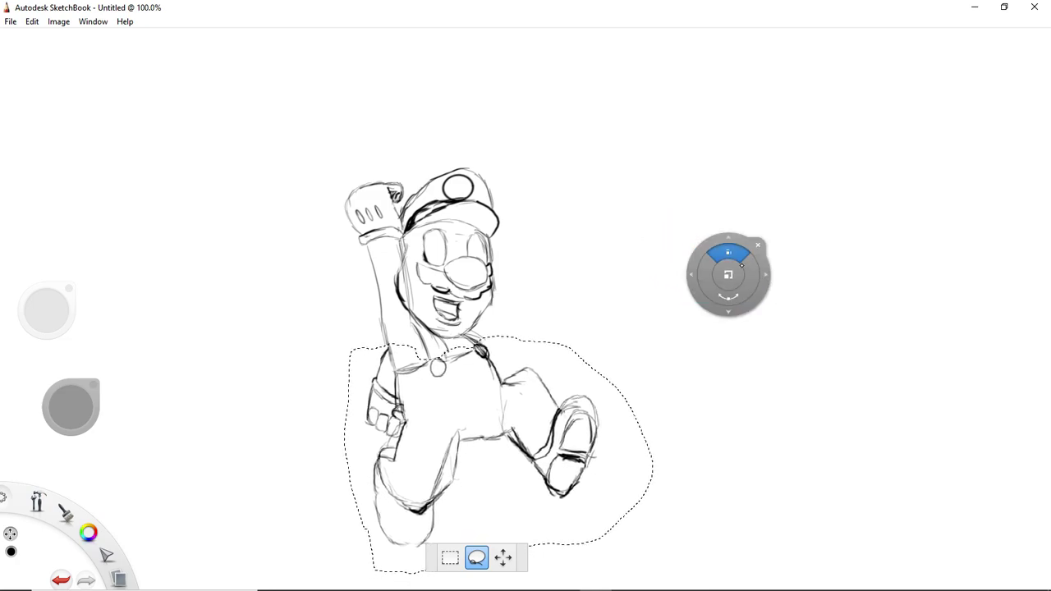
mouse_move(720, 274)
left_mouse_down()
mouse_move(654, 363)
mouse_move(199, 369)
mouse_move(46, 348)
left_mouse_up()
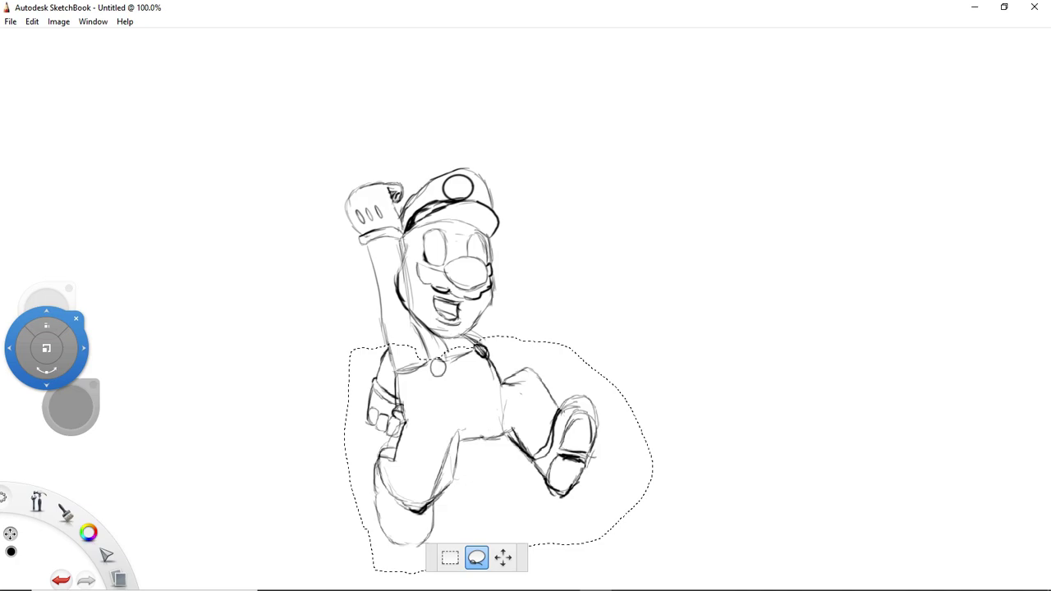
left_click(77, 319)
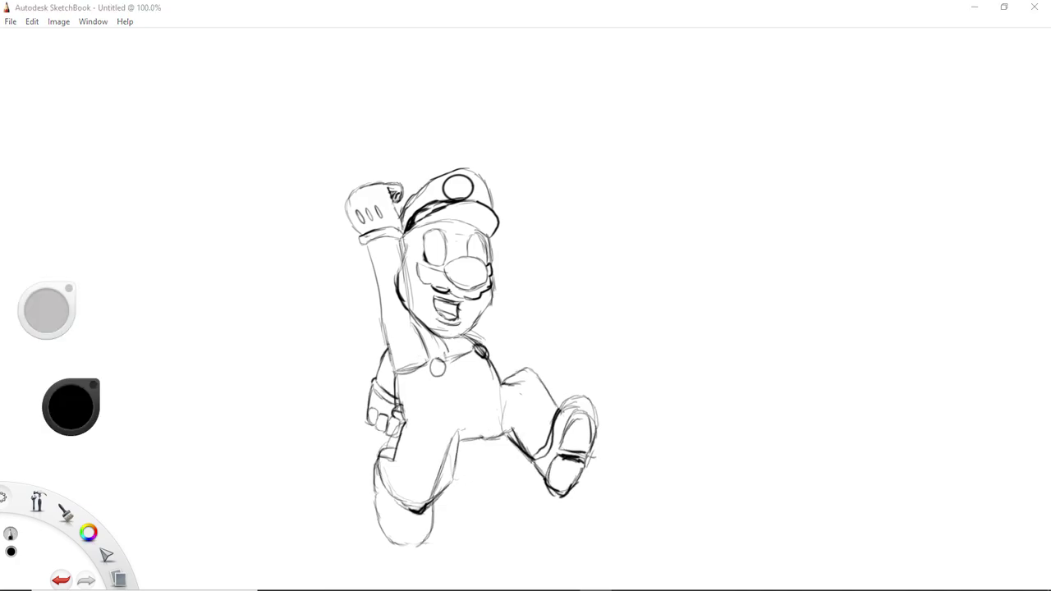
Sketch thick arched eyebrows above both eyes, just beneath the cap's brim
left_click(417, 222)
mouse_move(428, 247)
left_mouse_down()
mouse_move(457, 242)
mouse_move(441, 223)
mouse_move(445, 236)
mouse_move(431, 239)
left_mouse_up()
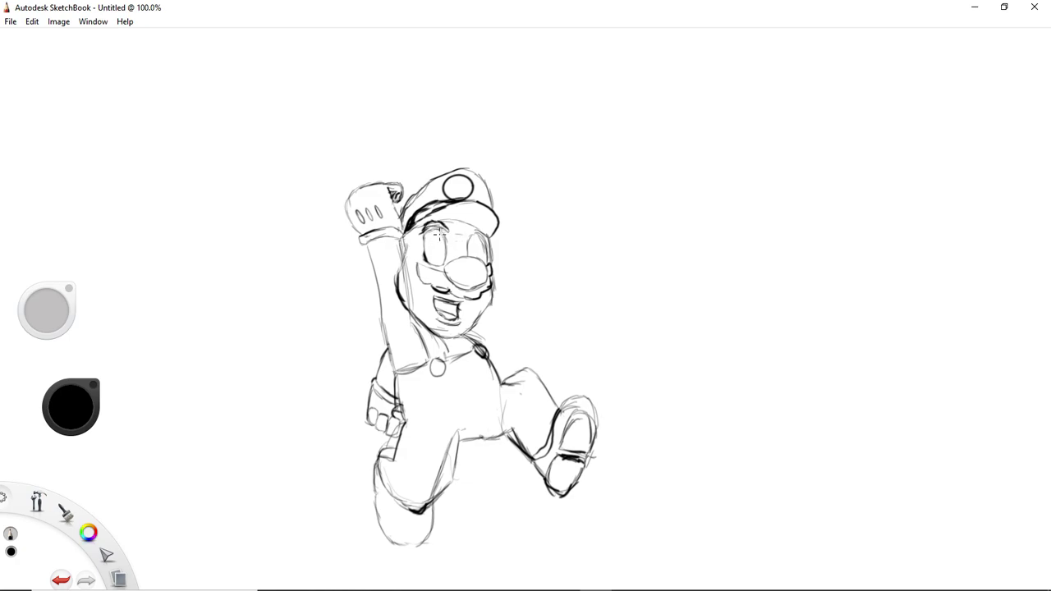
left_click_drag(446, 226, 432, 231)
key("ctrl+z")
left_click_drag(455, 235, 443, 223)
mouse_move(483, 231)
left_mouse_down()
mouse_move(473, 244)
mouse_move(491, 232)
left_mouse_up()
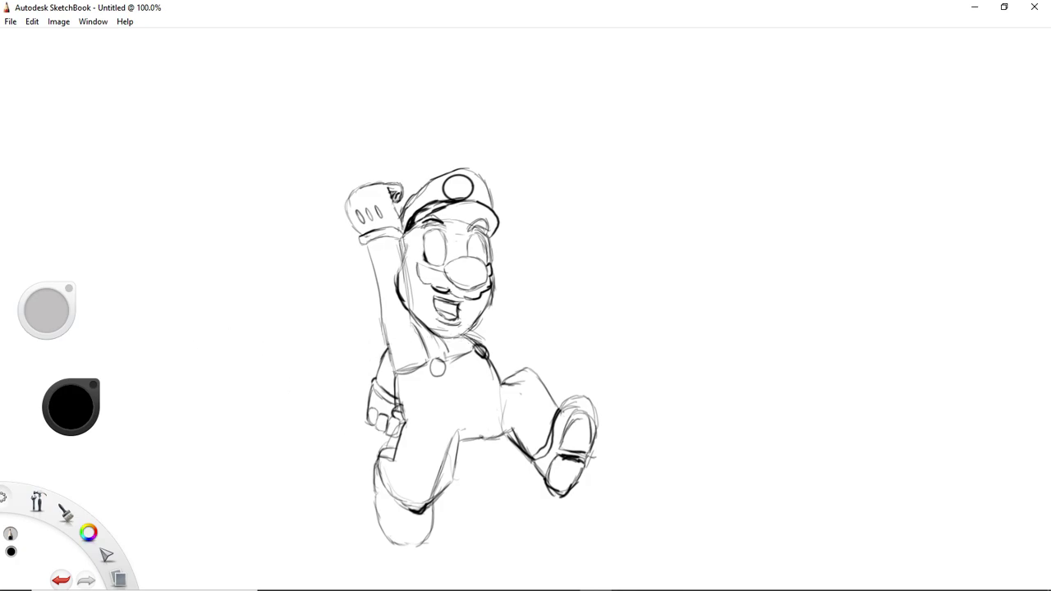
Erase the dark cheek and jaw outline that overlaps the raised arm
key("e")
left_click_drag(398, 288, 401, 286)
Fill in a dark sideburn between the raised arm and the face, and darken the cap's brim line
left_click(66, 513)
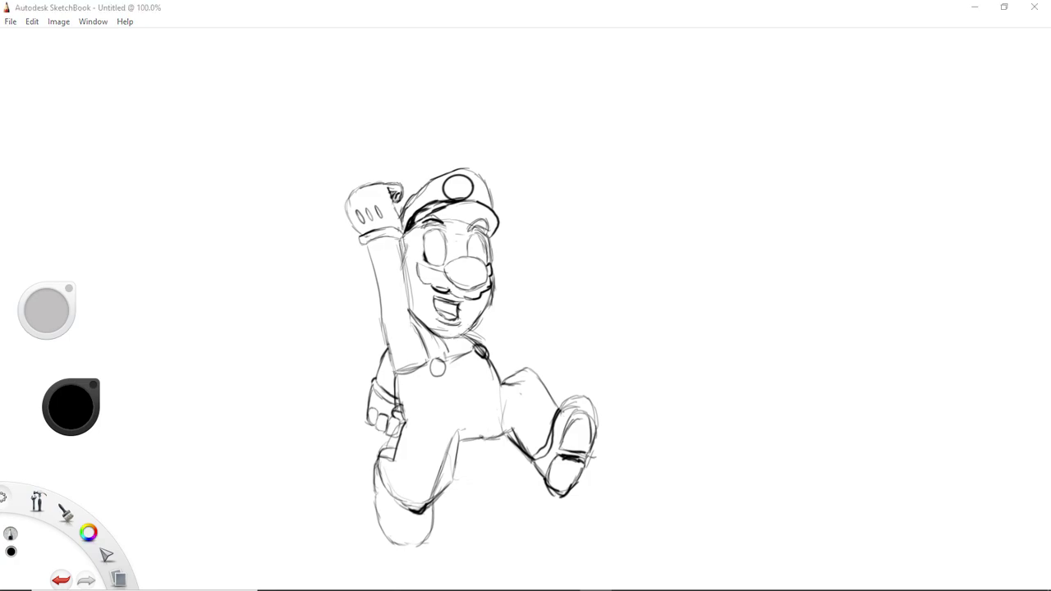
left_click_drag(404, 236, 400, 259)
left_click_drag(402, 240, 401, 254)
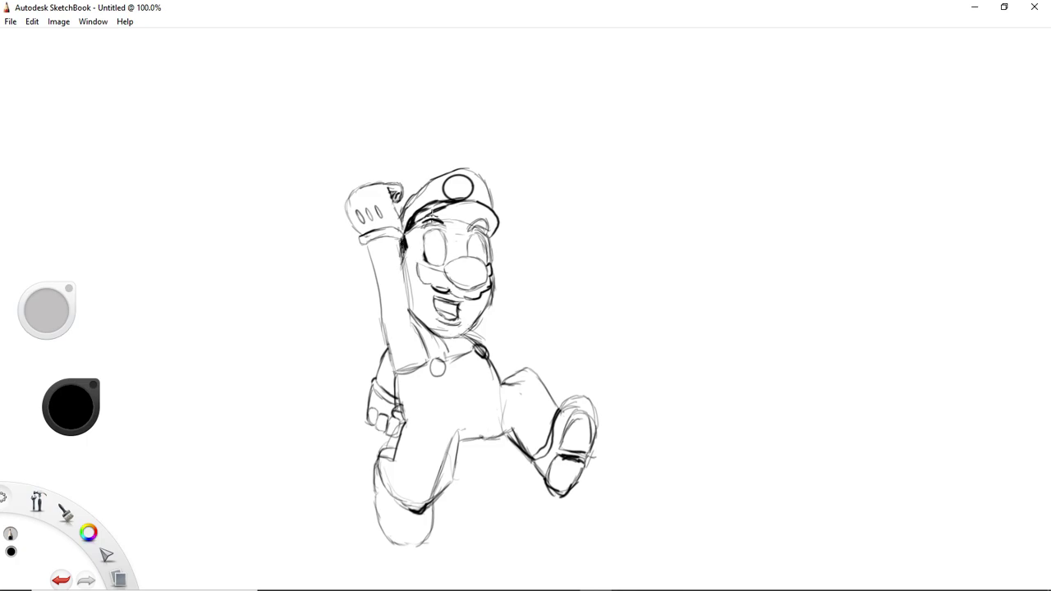
left_click_drag(451, 199, 465, 200)
mouse_move(450, 265)
left_mouse_down()
mouse_move(440, 248)
mouse_move(435, 257)
left_mouse_up()
left_click_drag(431, 249, 438, 262)
left_click_drag(442, 247, 440, 263)
key("ctrl+z")
key("ctrl+z")
key("ctrl+z")
key("ctrl+z")
key("ctrl+z")
key("ctrl+z")
key("ctrl+z")
key("ctrl+z")
Handwrite the note "Mejor luego hago los ojos" beside the character, with pupils in the o's of "ojos" and a smile beneath
mouse_move(565, 181)
left_mouse_down()
mouse_move(623, 170)
mouse_move(604, 188)
left_mouse_up()
mouse_move(629, 153)
left_mouse_down()
mouse_move(657, 172)
mouse_move(689, 132)
mouse_move(704, 147)
mouse_move(743, 150)
mouse_move(753, 139)
mouse_move(737, 165)
left_mouse_up()
left_click_drag(758, 128, 761, 143)
mouse_move(578, 216)
left_mouse_down()
mouse_move(609, 245)
mouse_move(622, 231)
mouse_move(641, 253)
left_mouse_up()
mouse_move(653, 214)
left_mouse_down()
mouse_move(721, 208)
mouse_move(710, 222)
mouse_move(755, 215)
left_mouse_up()
mouse_move(774, 173)
left_mouse_down()
mouse_move(766, 179)
mouse_move(783, 171)
mouse_move(772, 169)
mouse_move(791, 177)
left_mouse_up()
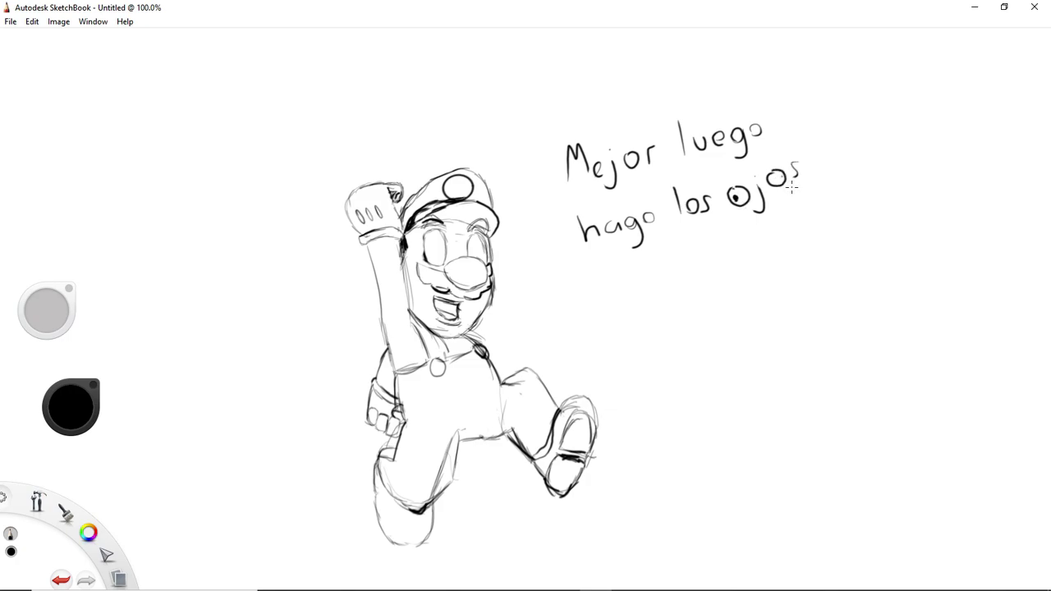
mouse_move(747, 221)
left_mouse_down()
mouse_move(776, 223)
mouse_move(786, 212)
left_mouse_up()
Erase the handwritten note and its smile from the blank area beside the character
key("e")
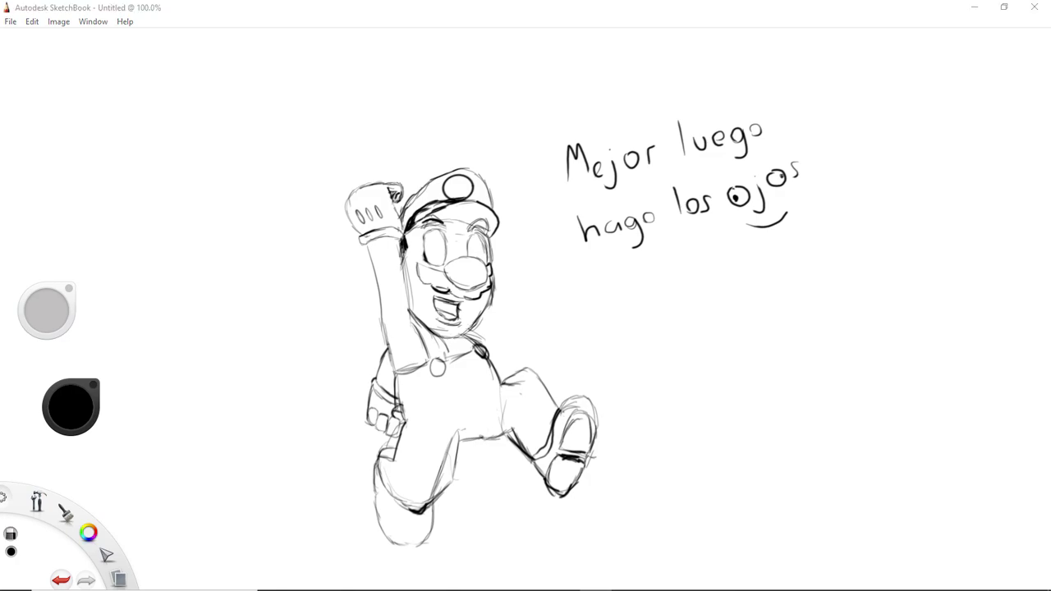
mouse_move(567, 169)
left_mouse_down()
mouse_move(593, 230)
mouse_move(585, 235)
mouse_move(611, 227)
mouse_move(616, 169)
mouse_move(639, 231)
left_mouse_up()
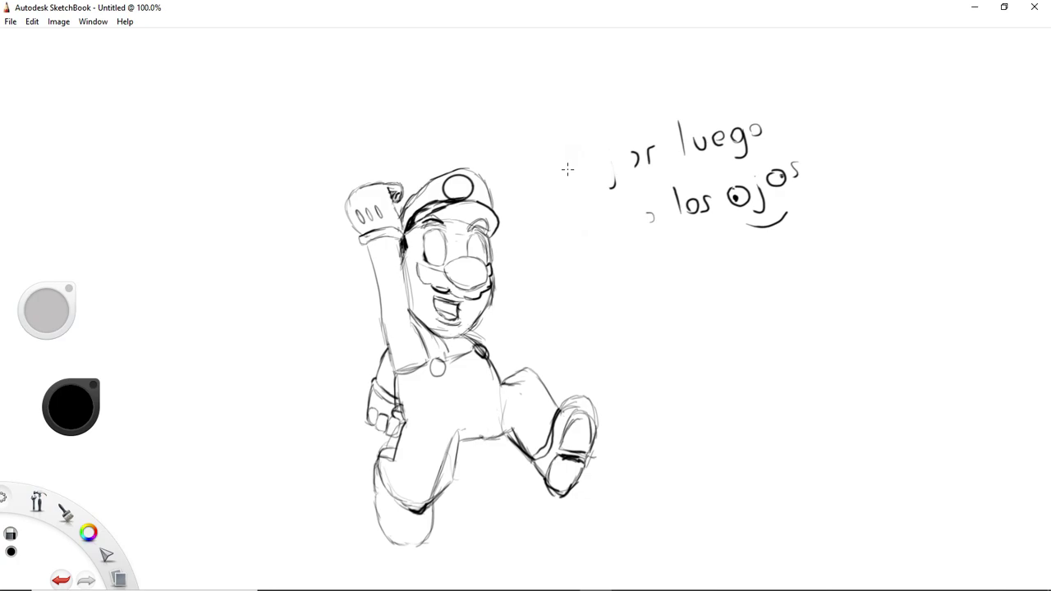
mouse_move(614, 185)
left_mouse_down()
mouse_move(635, 153)
mouse_move(649, 218)
mouse_move(794, 175)
left_mouse_up()
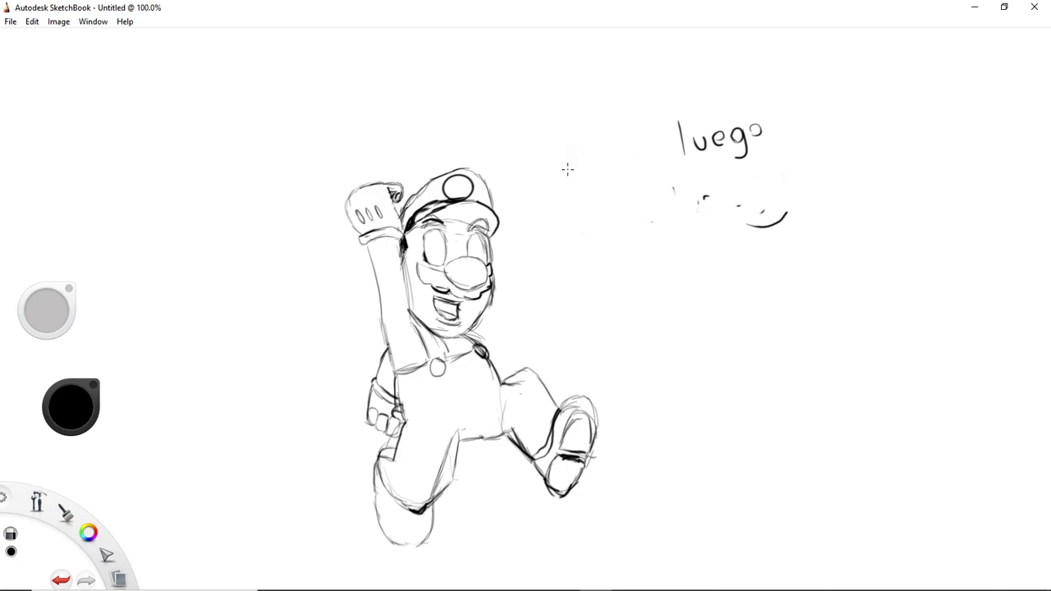
mouse_move(745, 222)
left_mouse_down()
mouse_move(774, 227)
mouse_move(788, 212)
left_mouse_up()
mouse_move(679, 121)
left_mouse_down()
mouse_move(684, 154)
mouse_move(743, 133)
mouse_move(716, 135)
mouse_move(741, 154)
left_mouse_up()
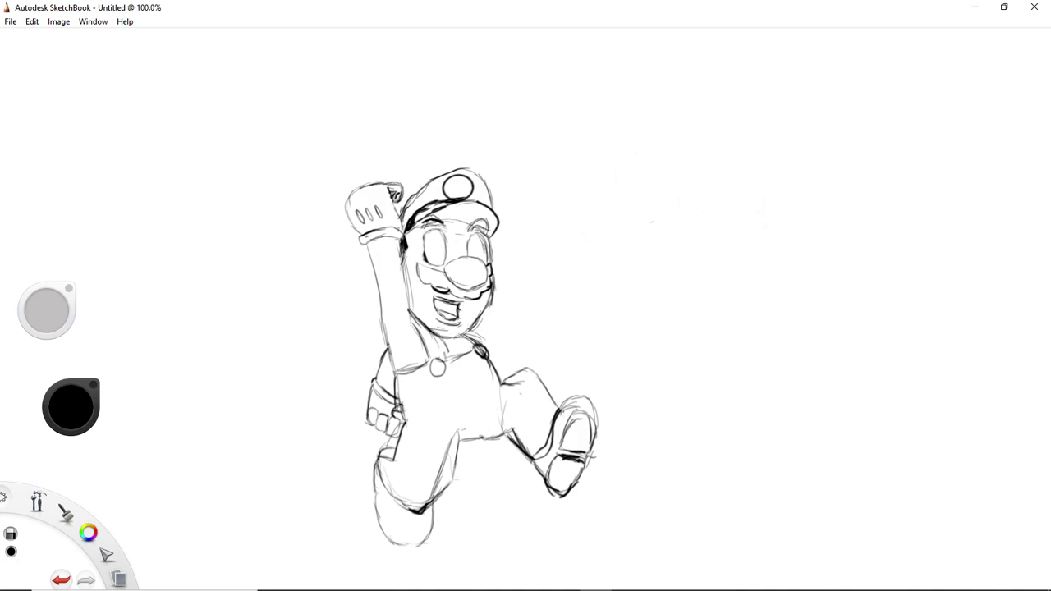
key("alt+z")
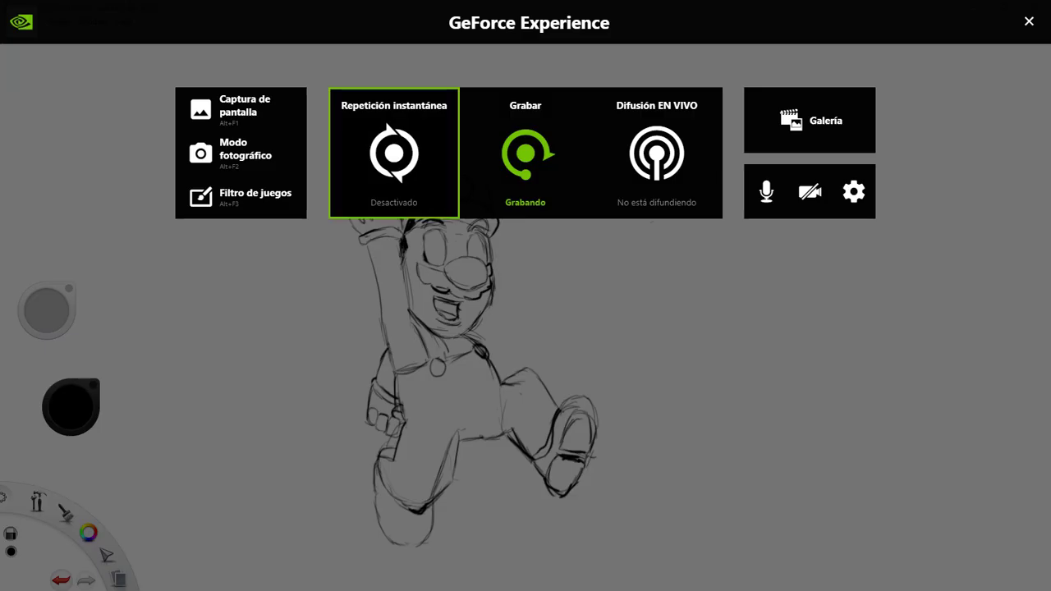